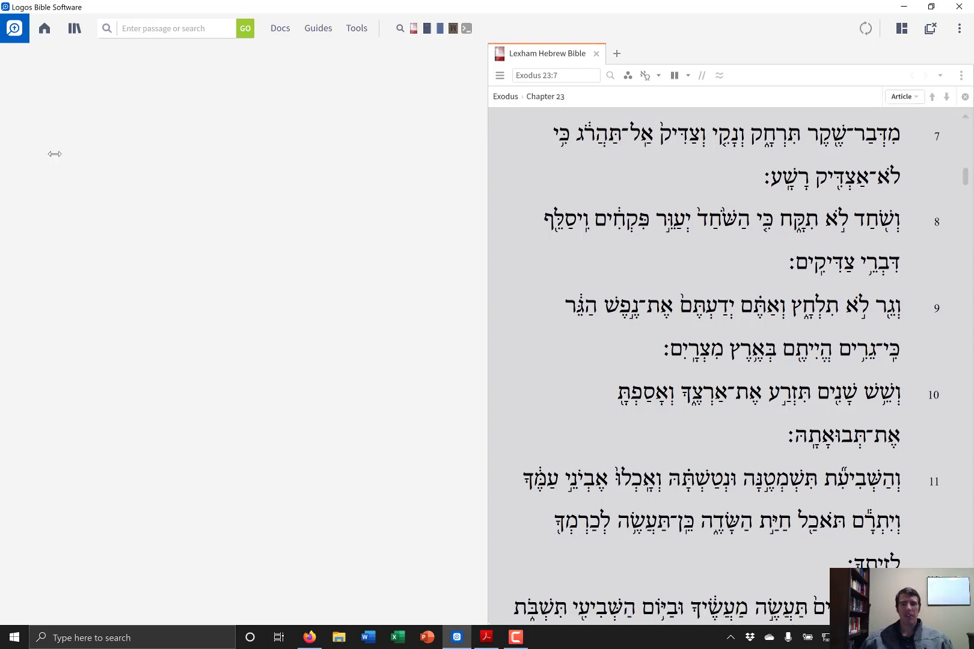
Widen the Lexham Hebrew Bible panel to fill the full width of the workspace.
left_click_drag(55, 154, 2, 158)
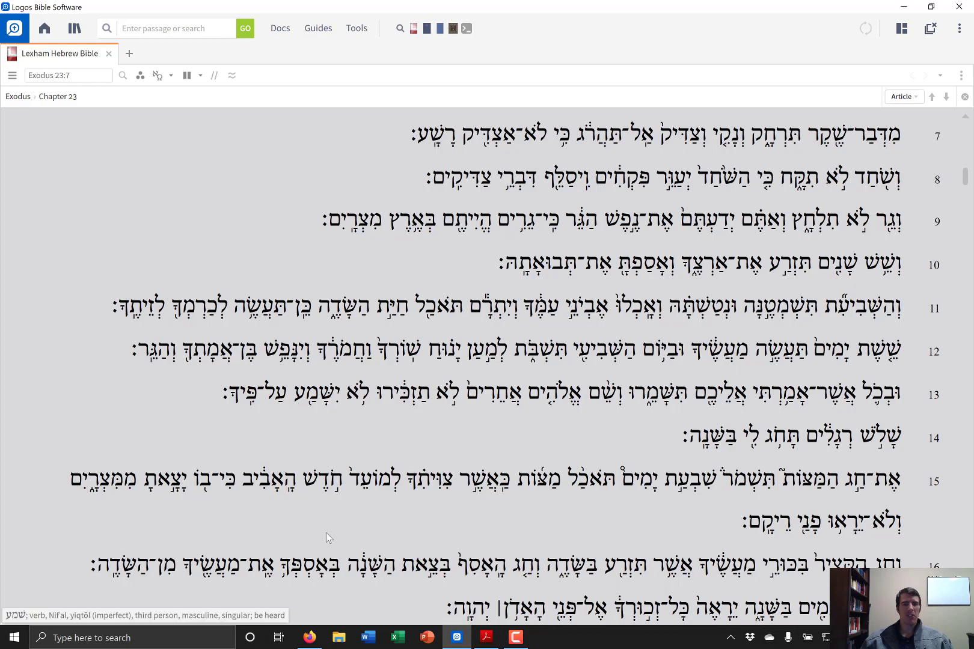
Switch to Firefox and open the Detailed Search Help page of wiki.logos.com by way of Search HELP.
left_click(308, 637)
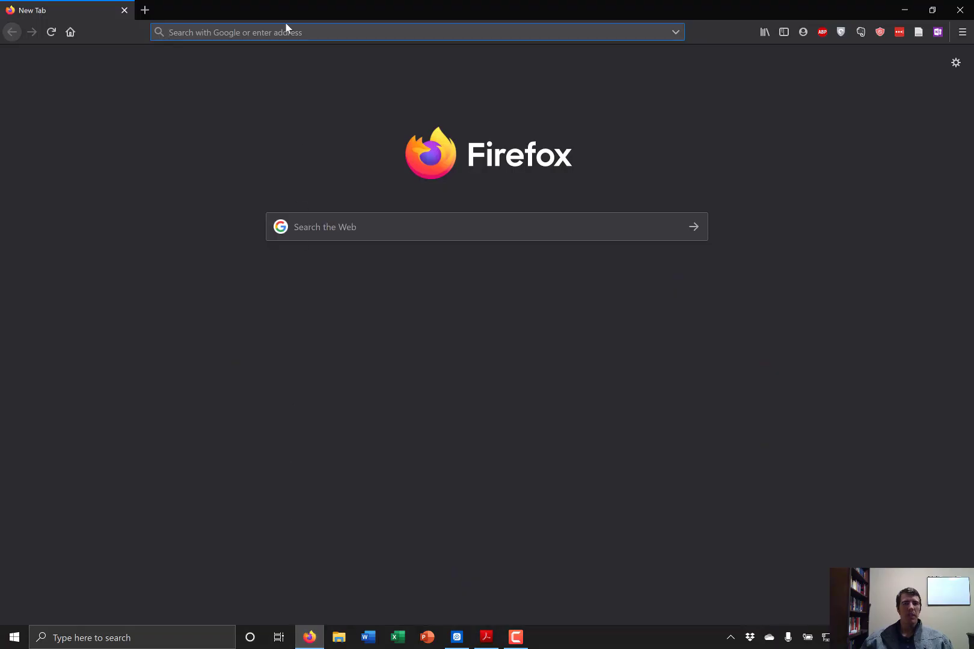
type("wiki.logos.com/")
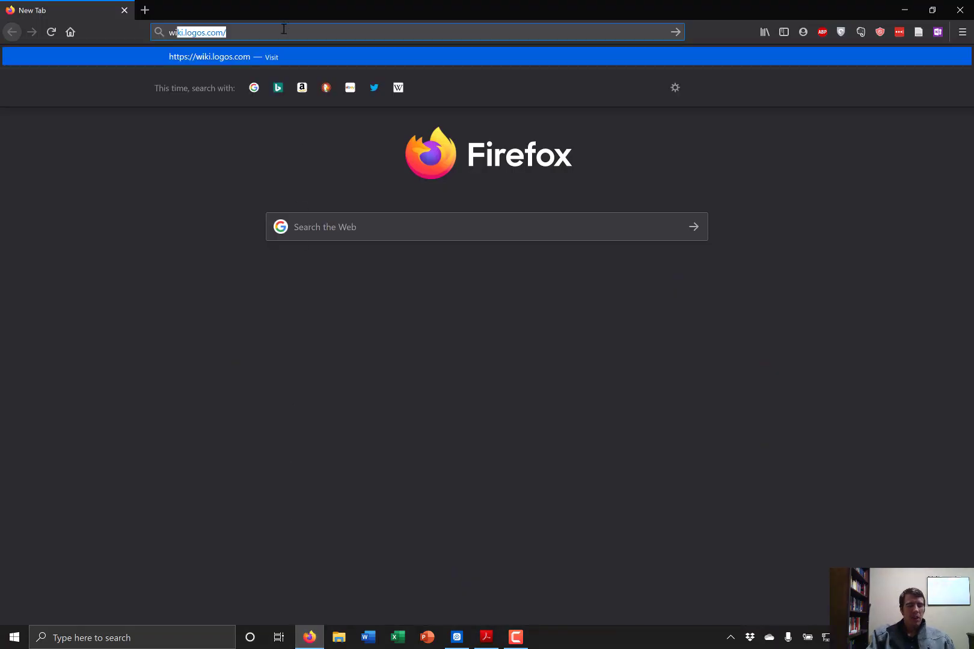
key("Return")
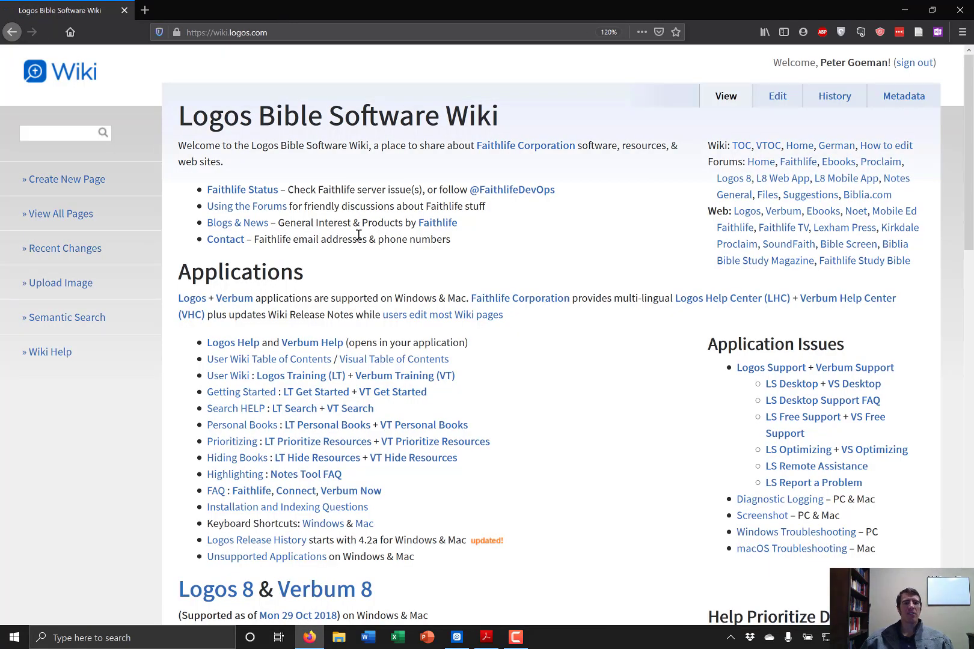
left_click(234, 410)
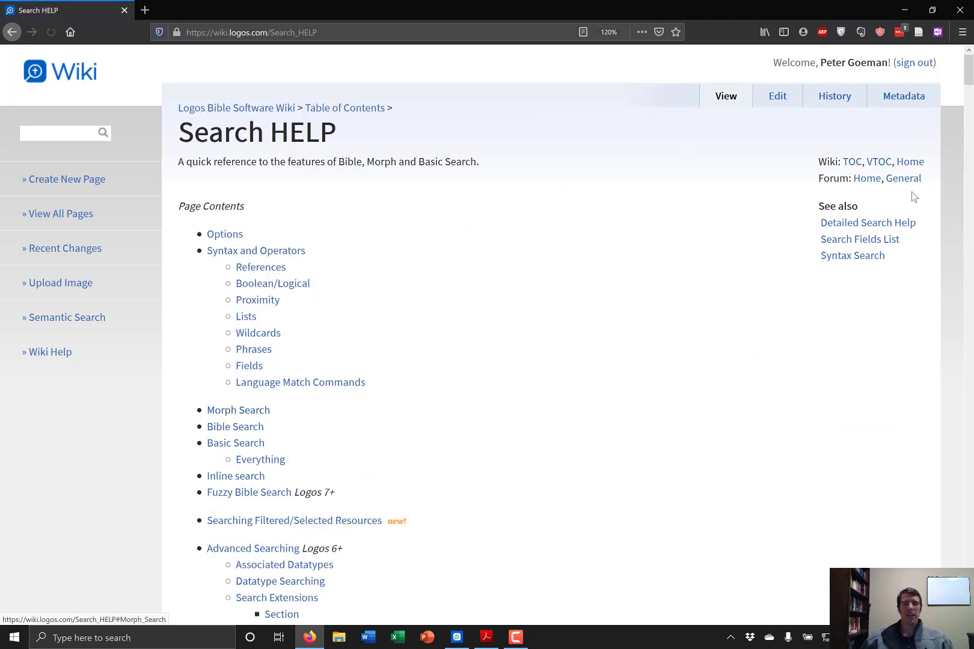
left_click(848, 223)
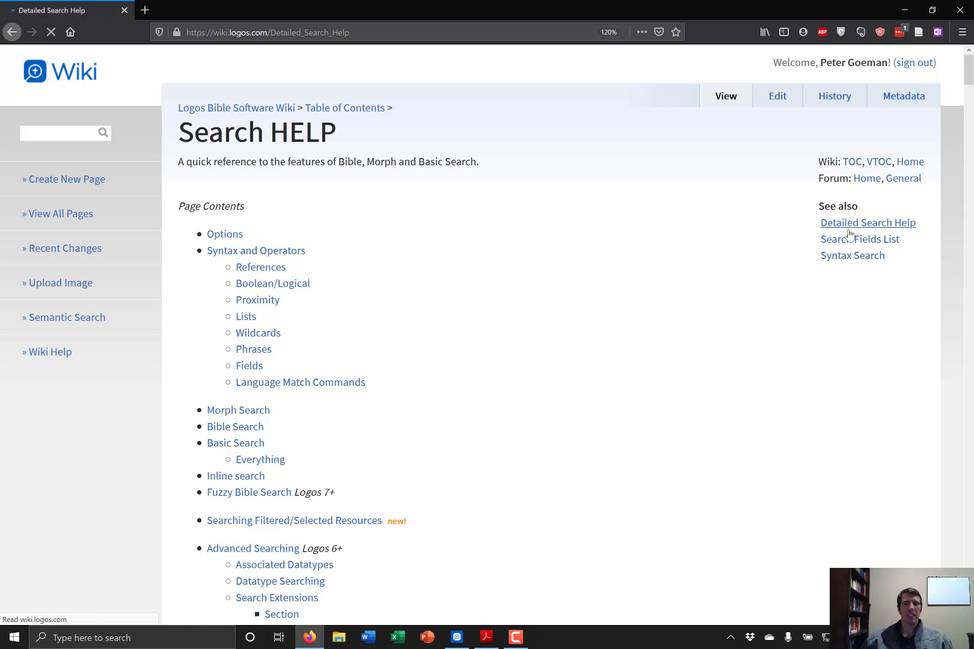
Review the example searches in the Proximity Operators section of the help page and return to Logos Bible Software.
scroll(435, 330, "down", 2)
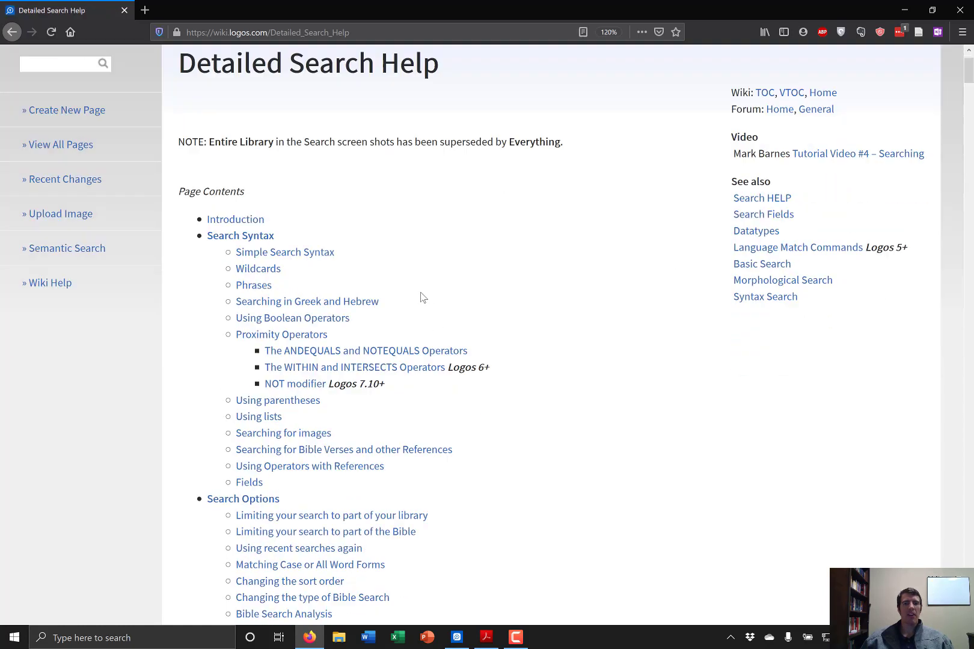
scroll(215, 218, "down", 2)
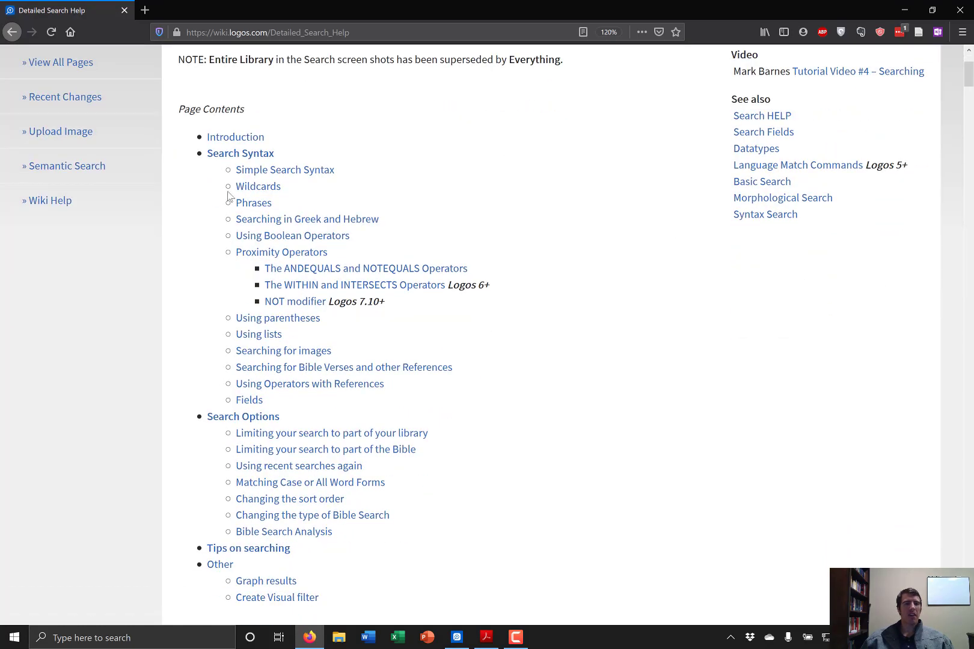
left_click(250, 258)
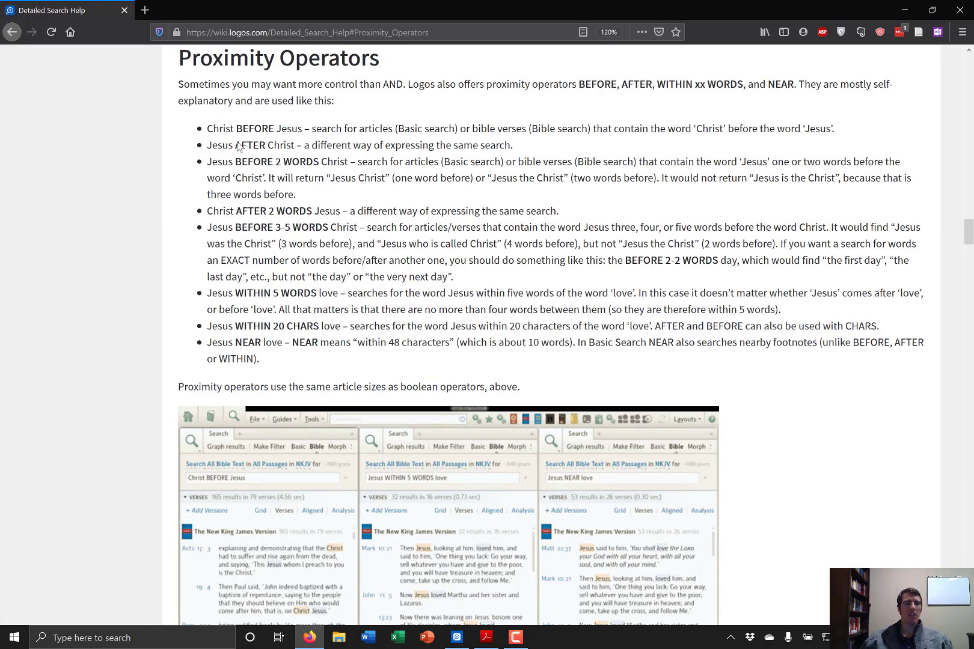
left_click_drag(206, 129, 429, 358)
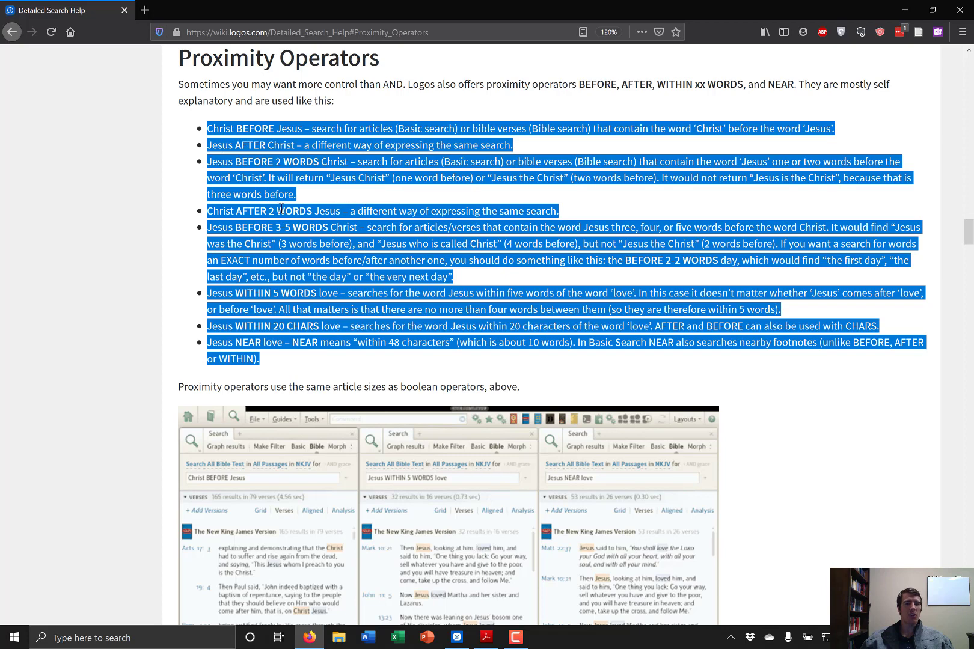
left_click(261, 199)
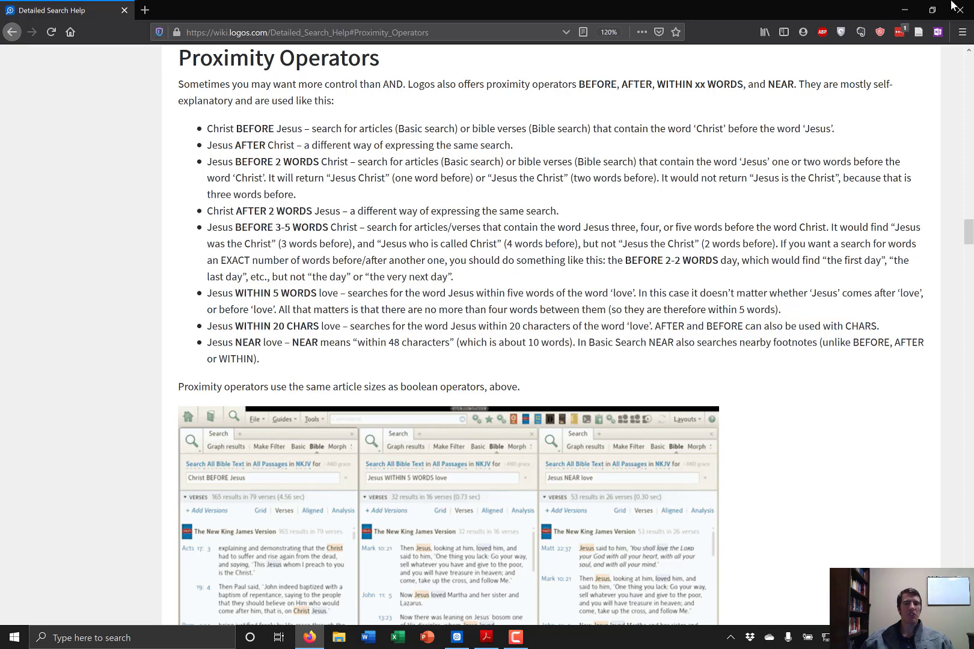
left_click(905, 11)
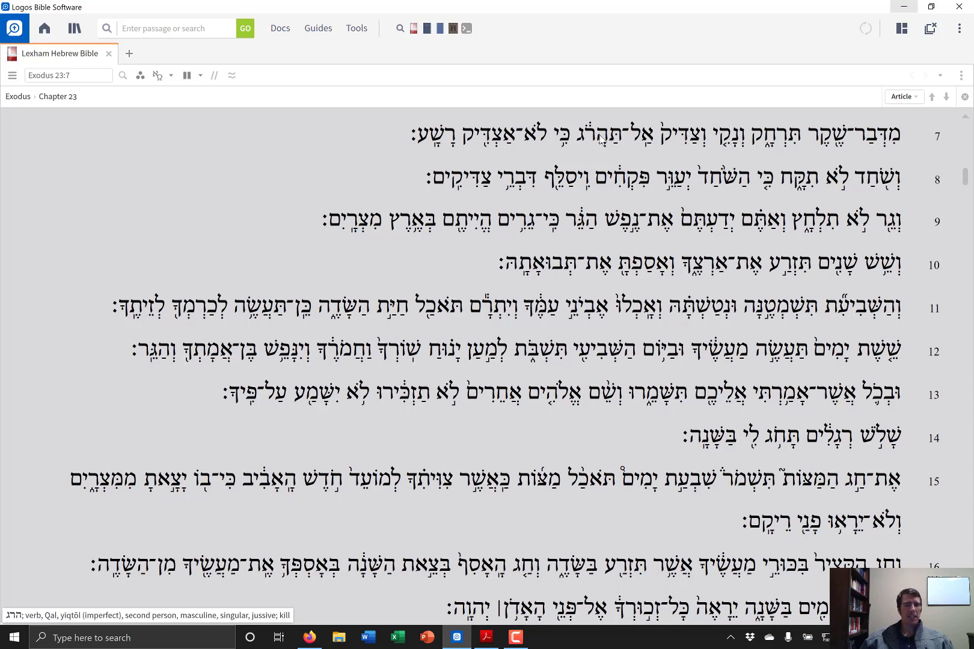
Examine the closing clause of Exodus 23:7 word by word, including the verb אַצְדִּיק and the word רָשָׁע.
left_click_drag(569, 138, 384, 143)
left_click(384, 143)
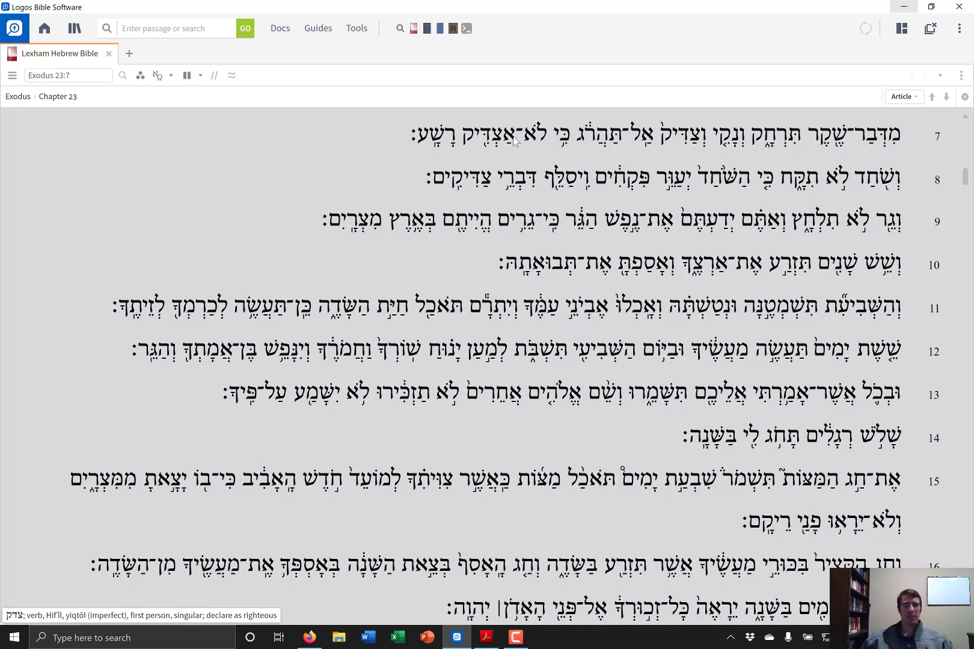
left_click_drag(512, 136, 465, 141)
left_click(456, 160)
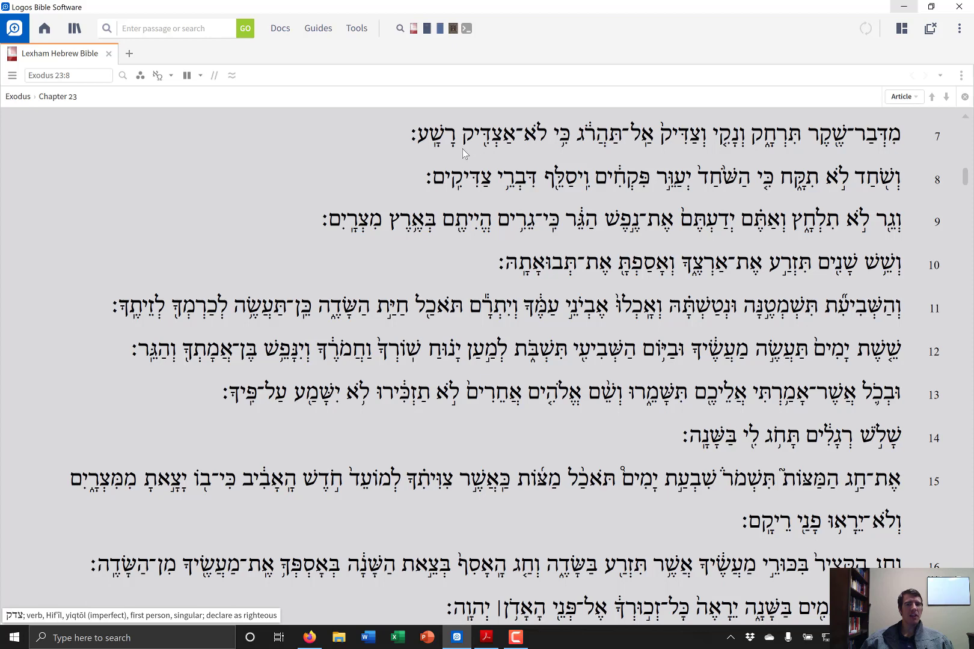
left_click(440, 148)
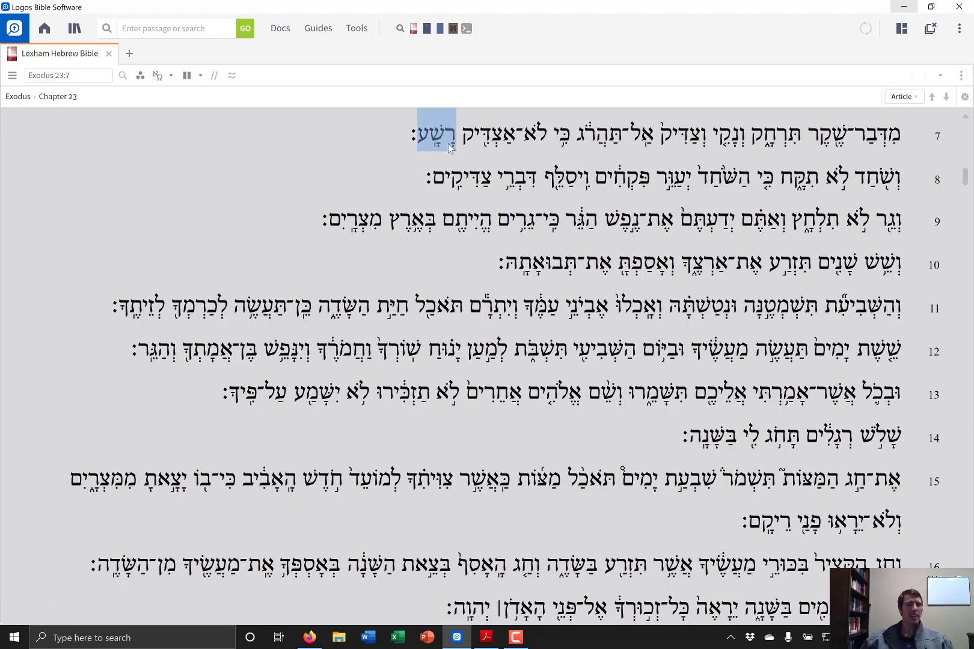
left_click(494, 156)
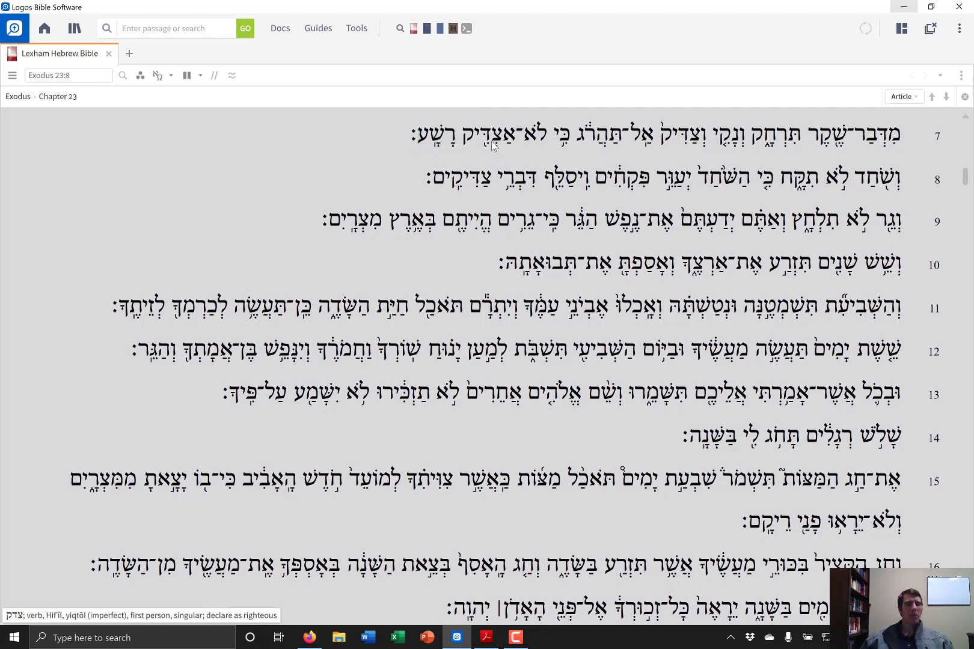
left_click(506, 143)
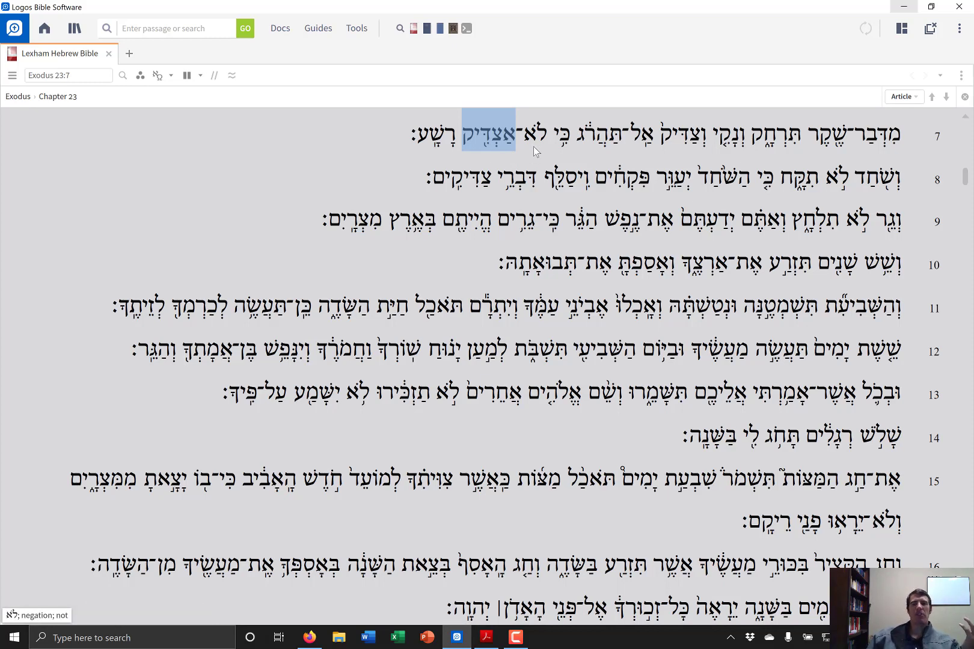
left_click(533, 146)
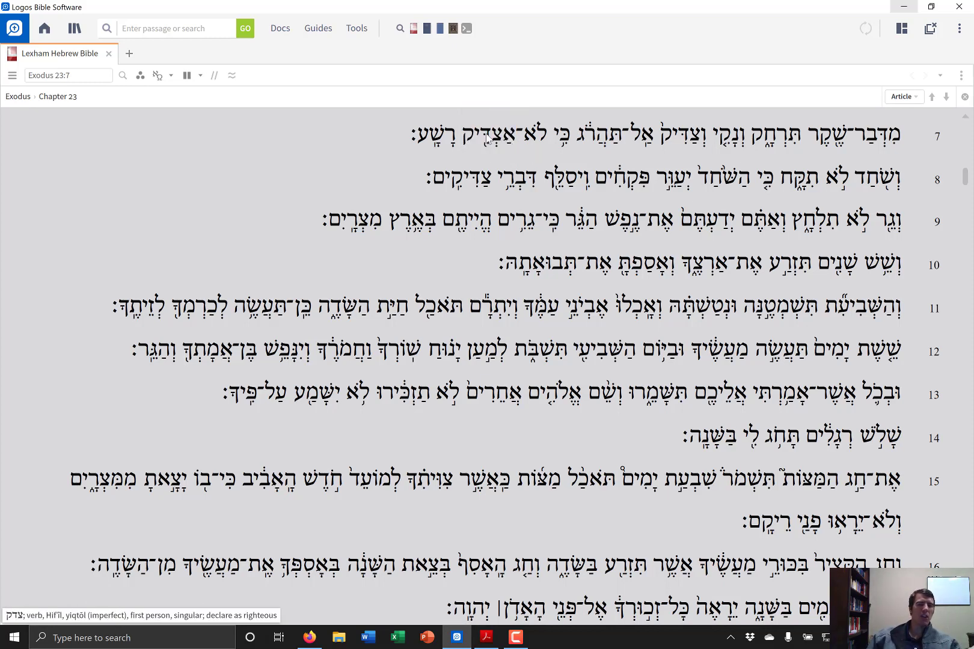
Open the Hebrew and Aramaic Lexicon of the Old Testament entry for אַצְדִּיק in Exodus 23:7 and reduce the lexicon's text size.
left_click(487, 137)
double_click(489, 146)
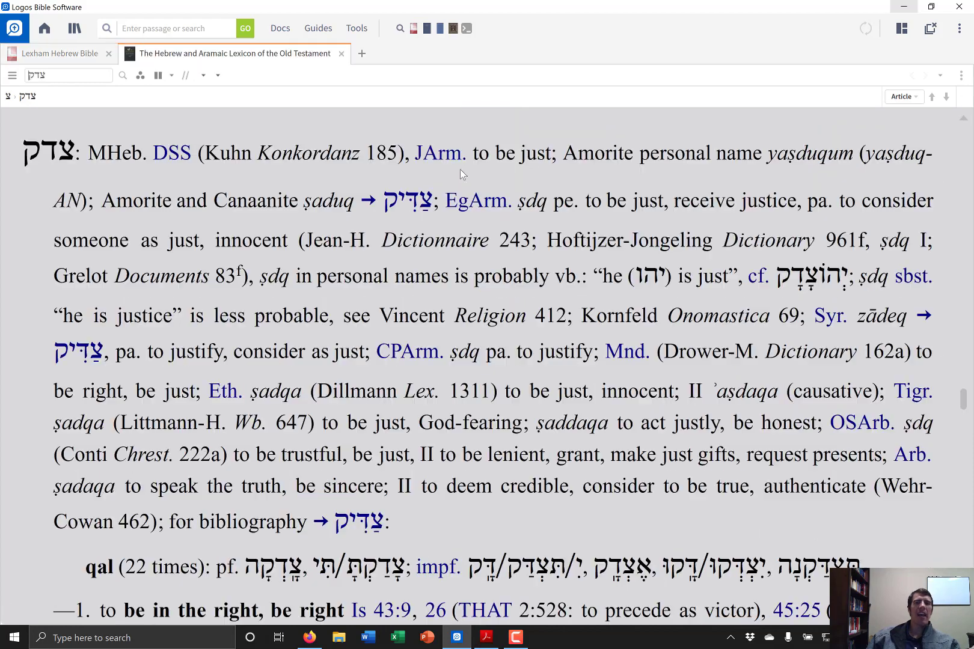
scroll(291, 226, "down", 3)
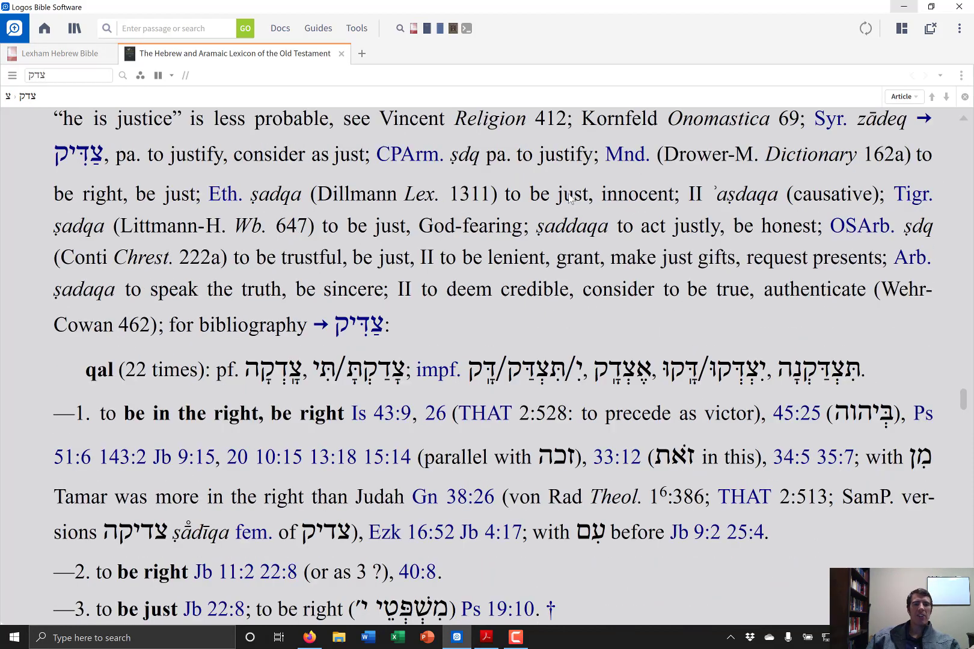
left_click(960, 76)
left_click(842, 100)
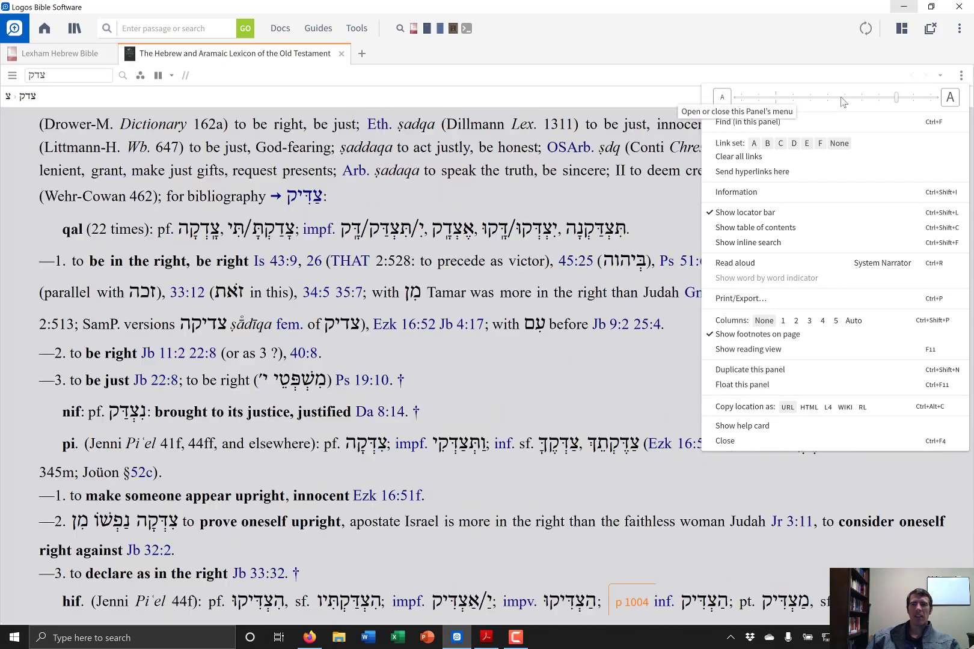
left_click(505, 196)
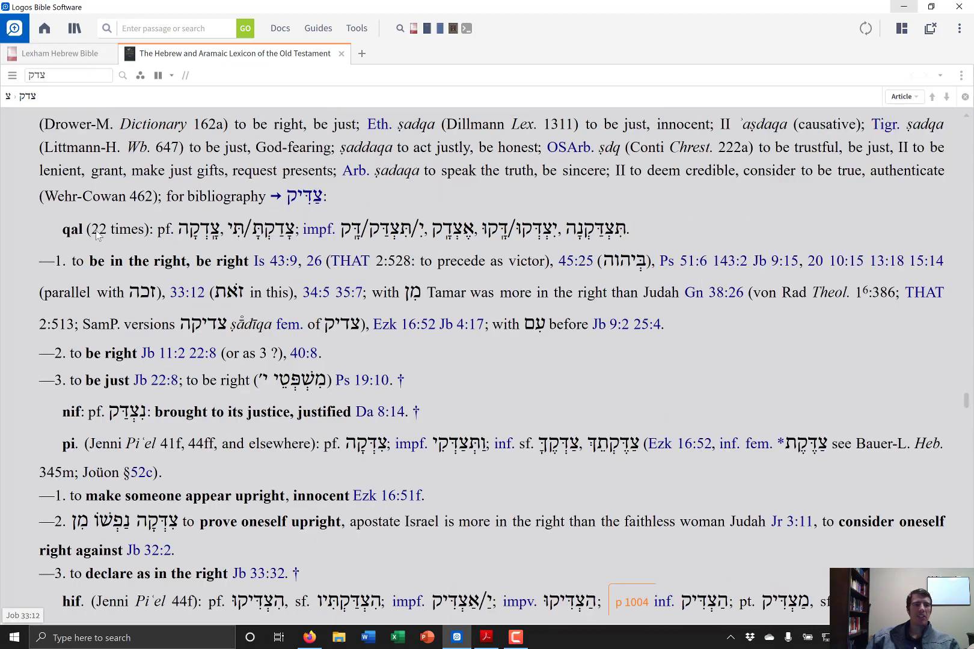
Examine the qal, nifal, piel and hifil sections of the צדק lexicon entry, including the number of qal occurrences.
scroll(183, 247, "down", 2)
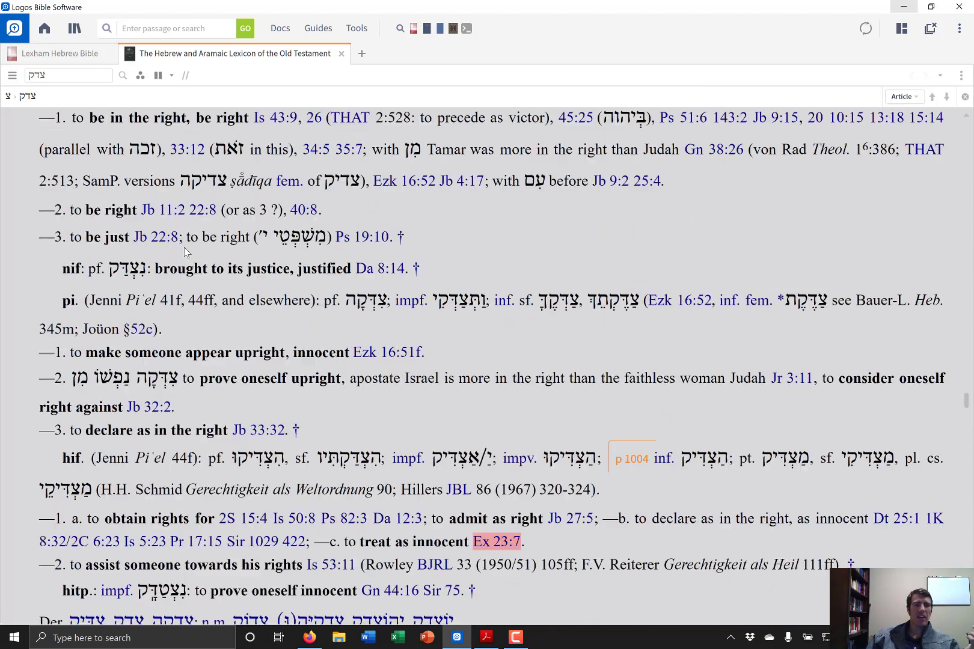
scroll(184, 247, "up", 2)
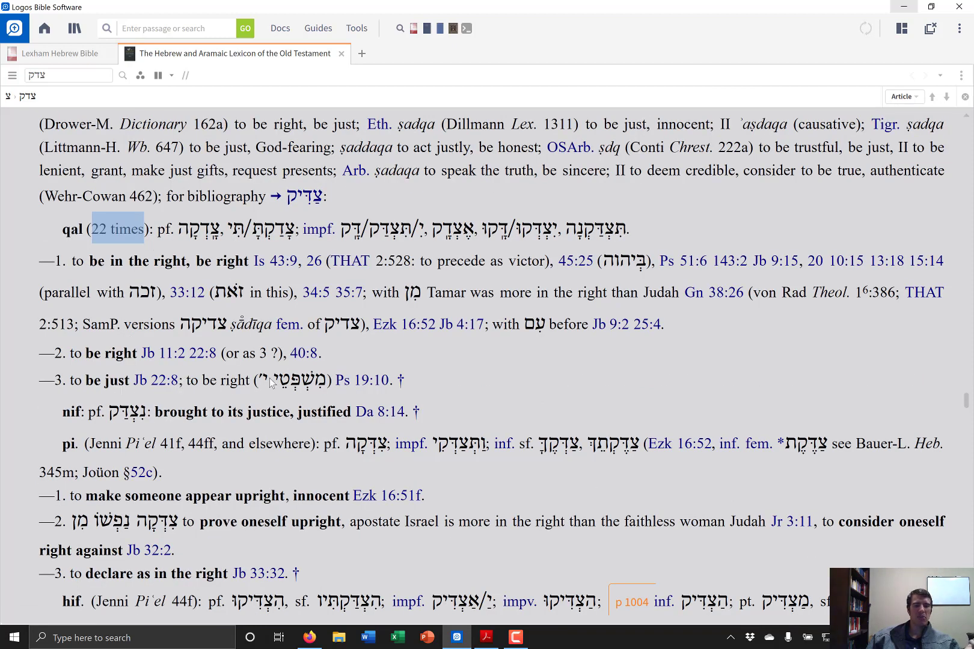
scroll(270, 383, "down", 2)
scroll(256, 376, "down", 2)
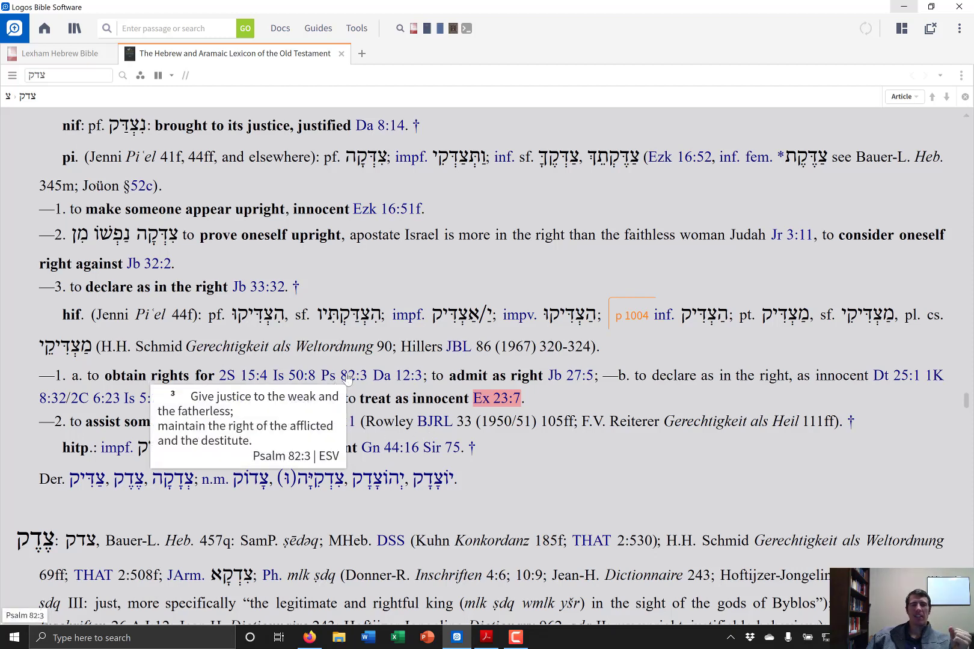
scroll(407, 340, "up", 3)
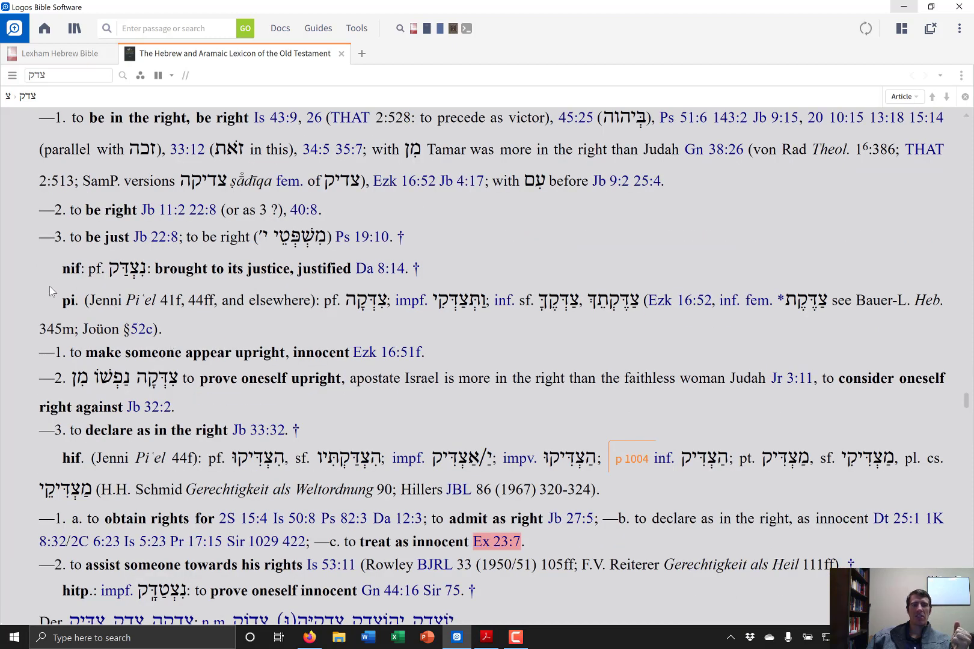
left_click_drag(51, 298, 83, 301)
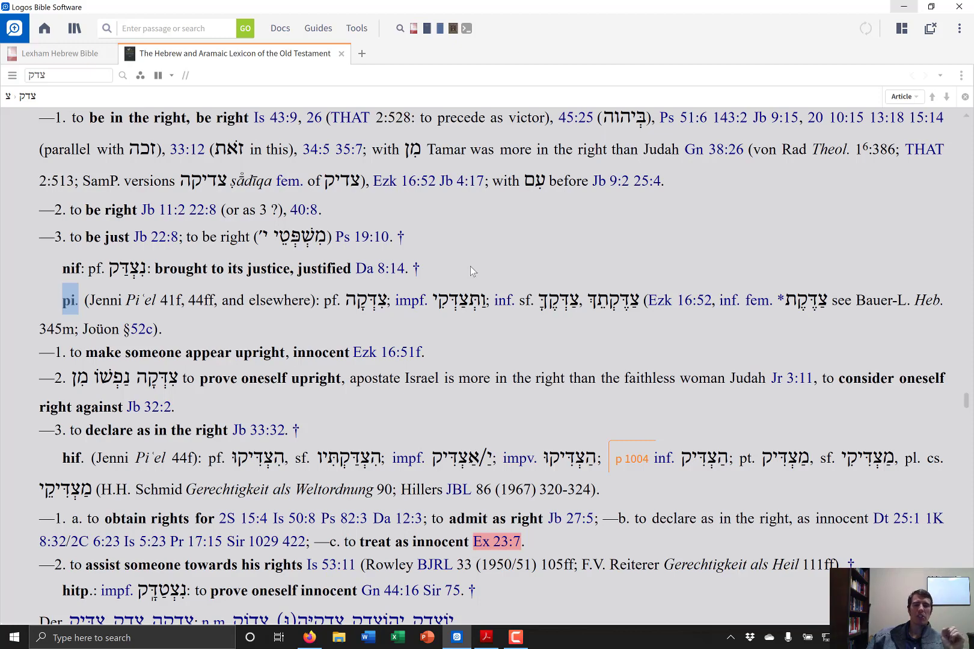
scroll(470, 264, "up", 3)
scroll(376, 245, "up", 2)
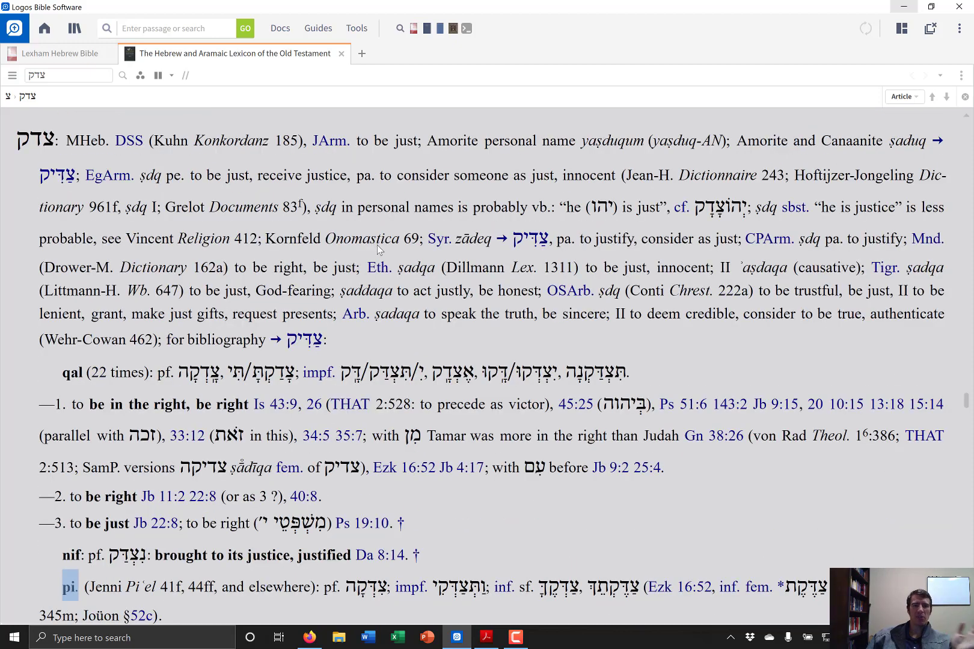
Recheck the verb in Exodus 23:7 against its lexicon entry and close the lexicon.
left_click(73, 57)
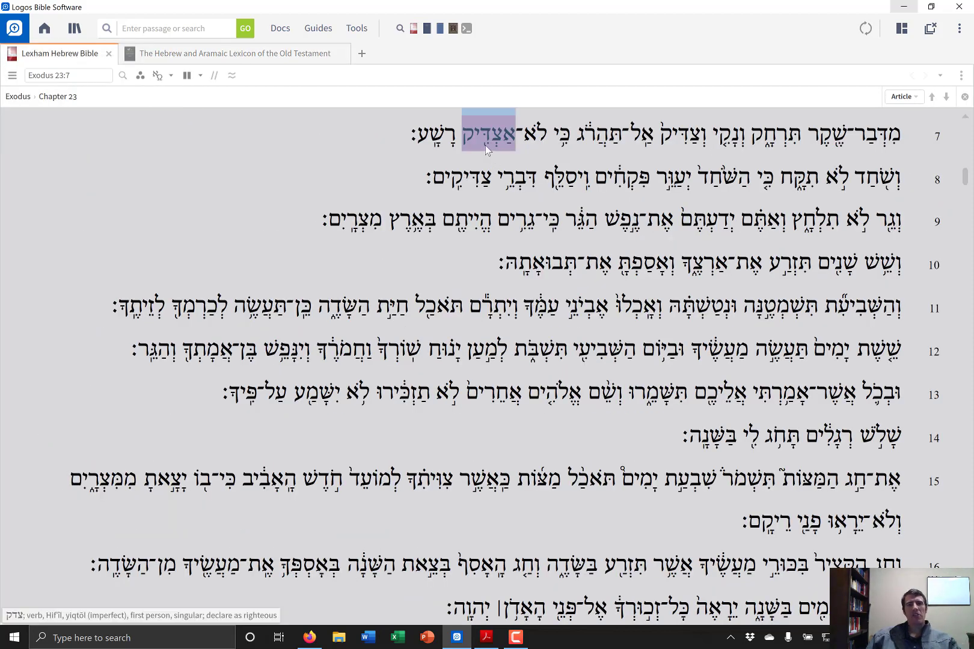
left_click(195, 55)
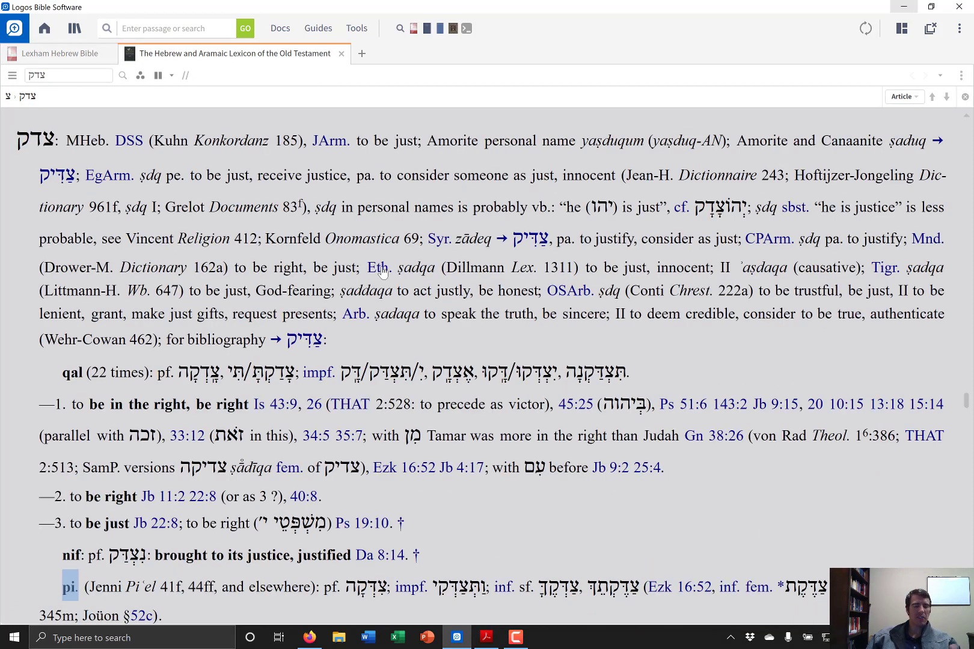
left_click(341, 53)
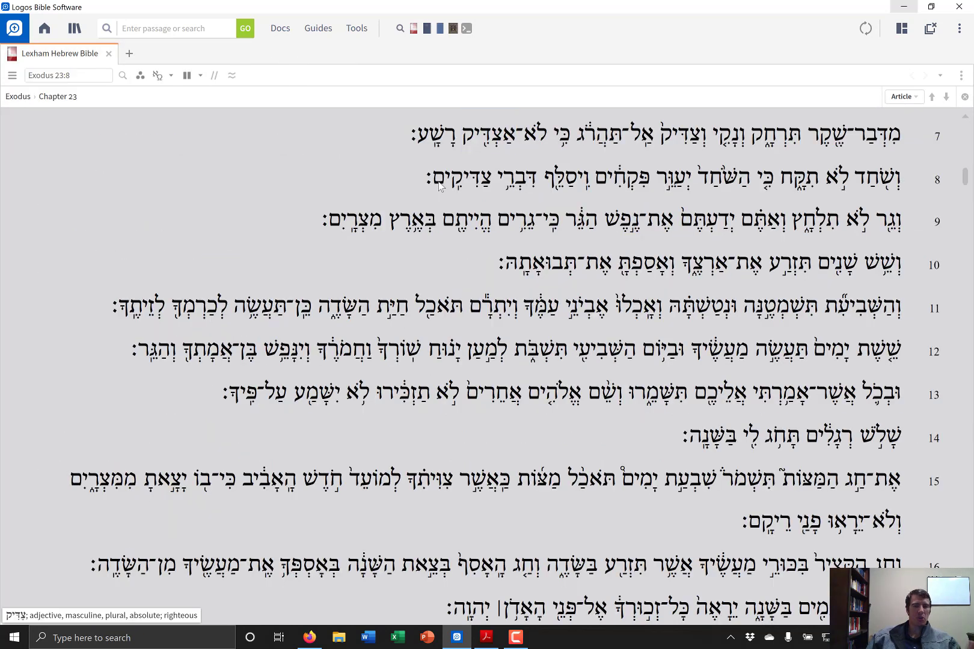
Run a morph search for the root צדק of the verb אַצְדִּיק in Exodus 23:7 and review the resulting verses.
right_click(483, 140)
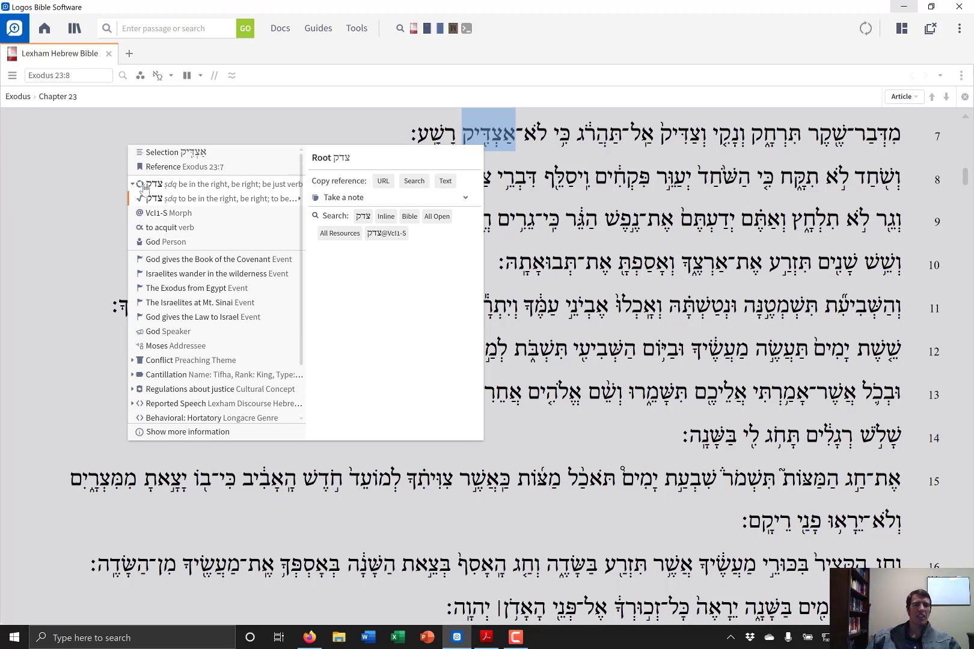
left_click(363, 216)
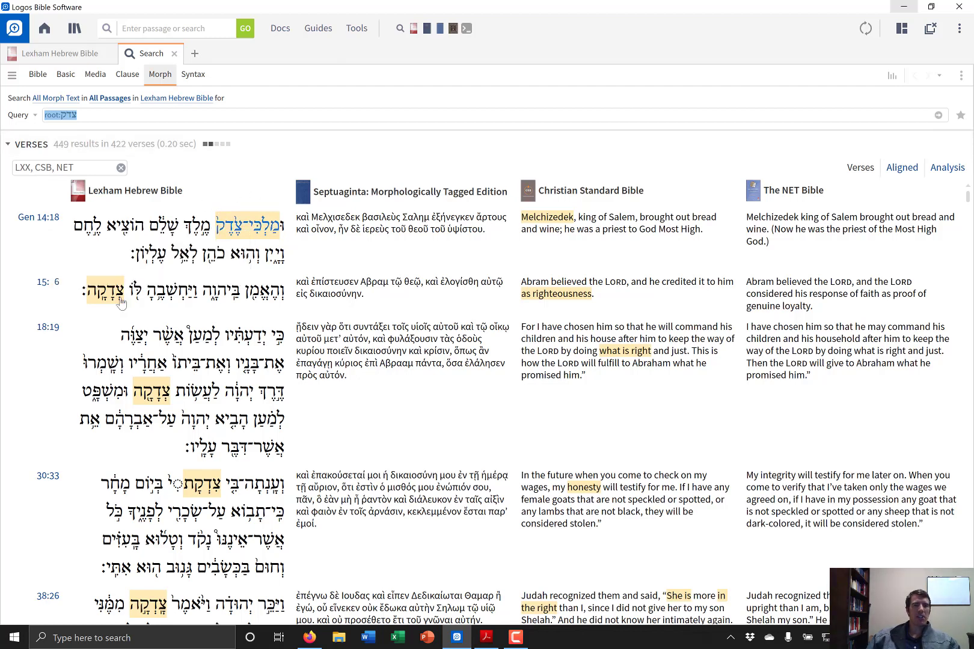
mouse_move(240, 244)
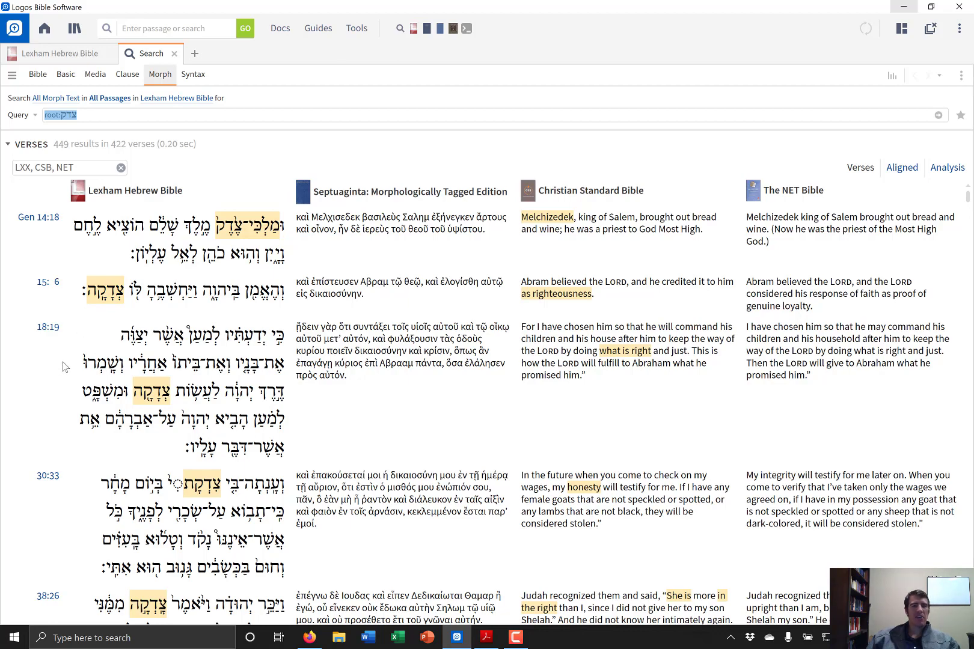
scroll(69, 360, "down", 4)
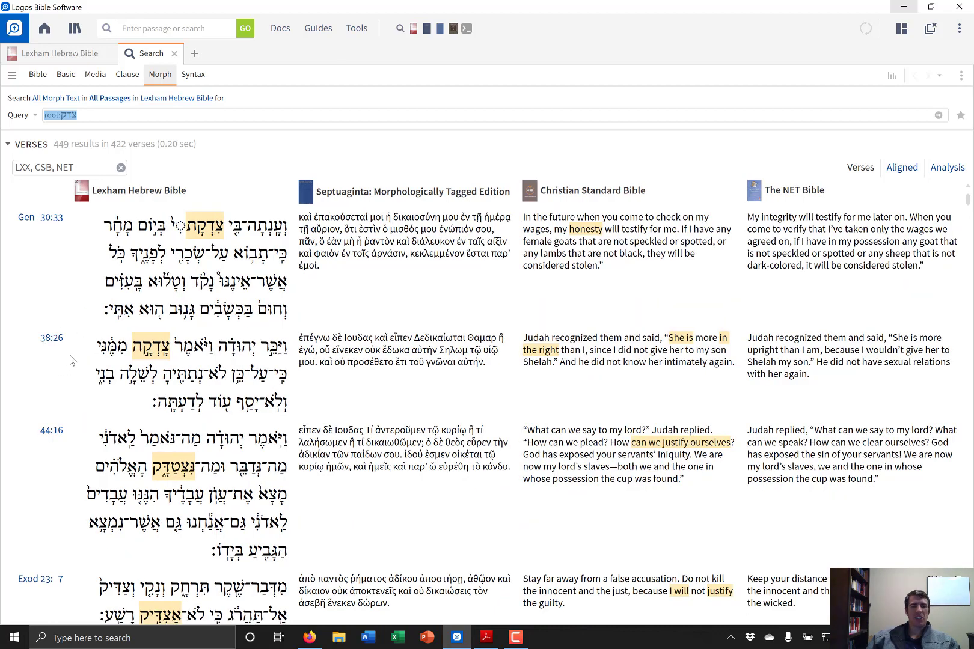
Close the root search results and run a morph search for the lemma צדק of the verb אַצְדִּיק in Exodus 23:7.
scroll(70, 360, "down", 5)
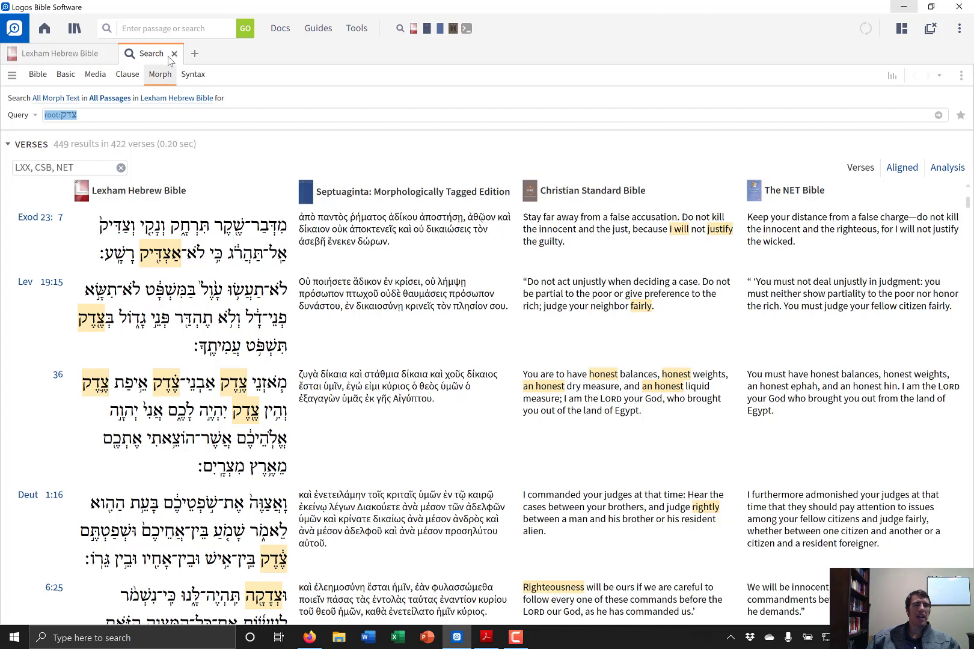
left_click(60, 53)
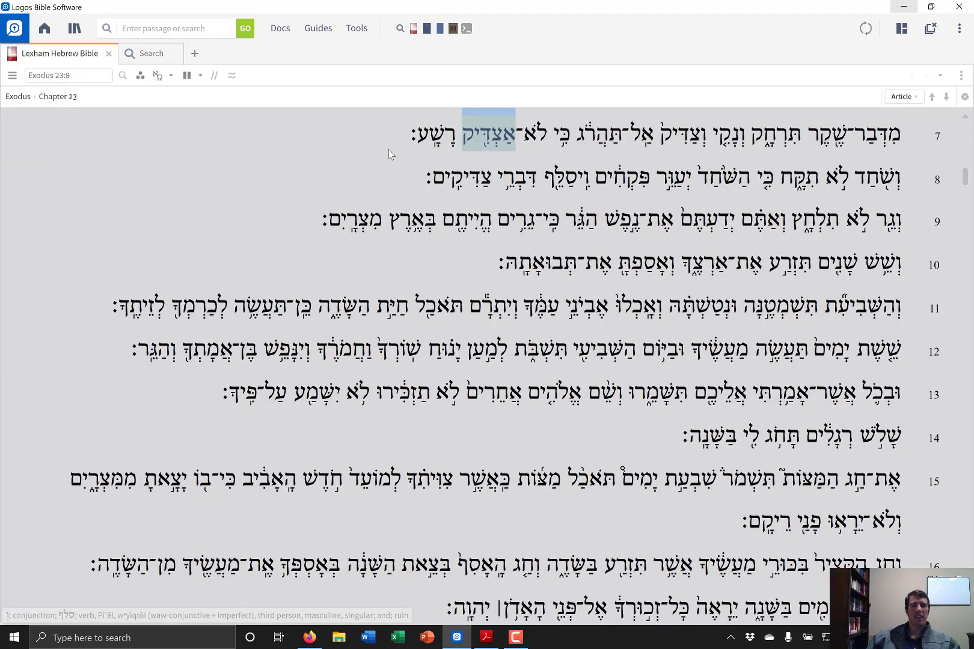
left_click(175, 54)
mouse_move(492, 138)
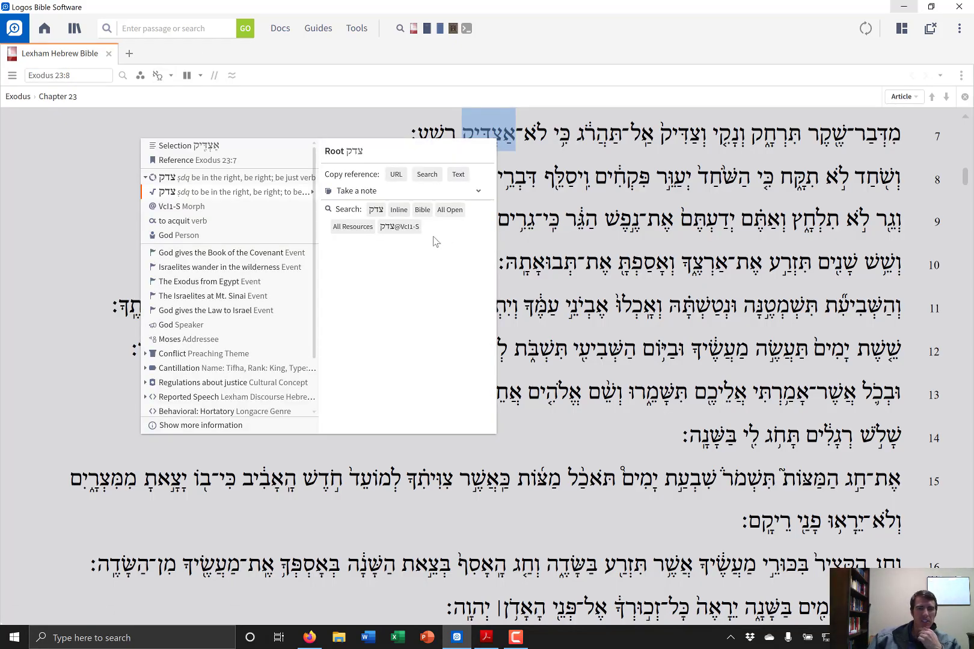
mouse_move(200, 180)
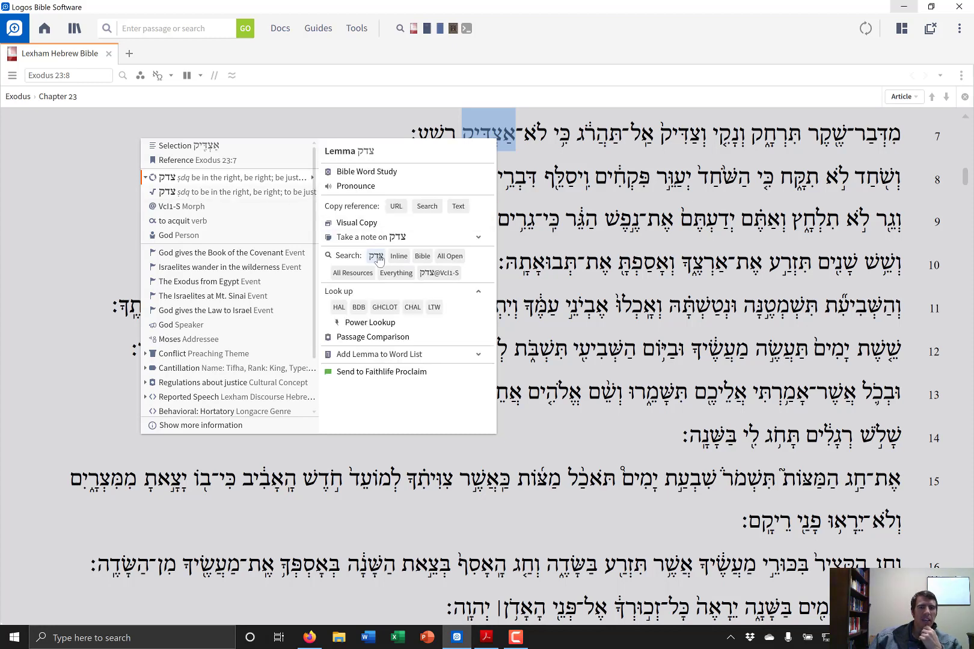
left_click(375, 257)
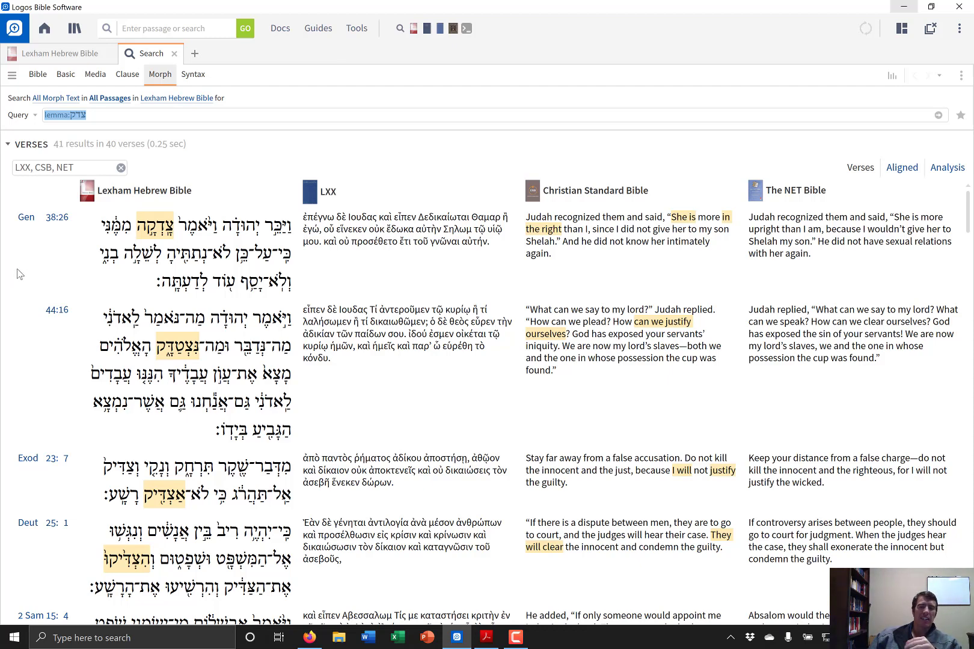
Search for the lemma צדק combined with the exact morphology code of אַצְדִּיק in Exodus 23:7, review the verses and close that search.
left_click(67, 56)
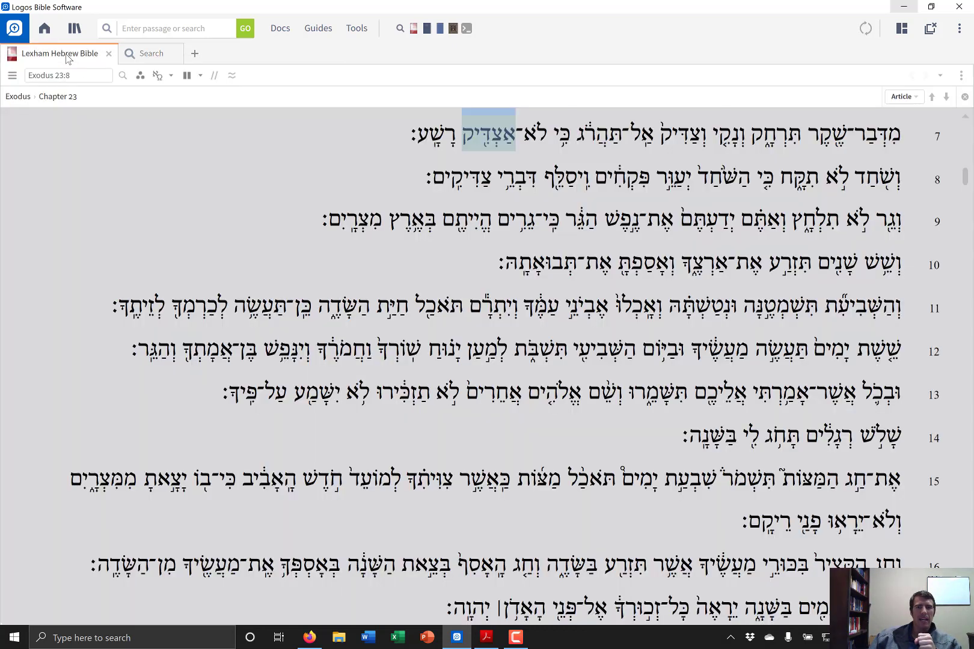
right_click(486, 138)
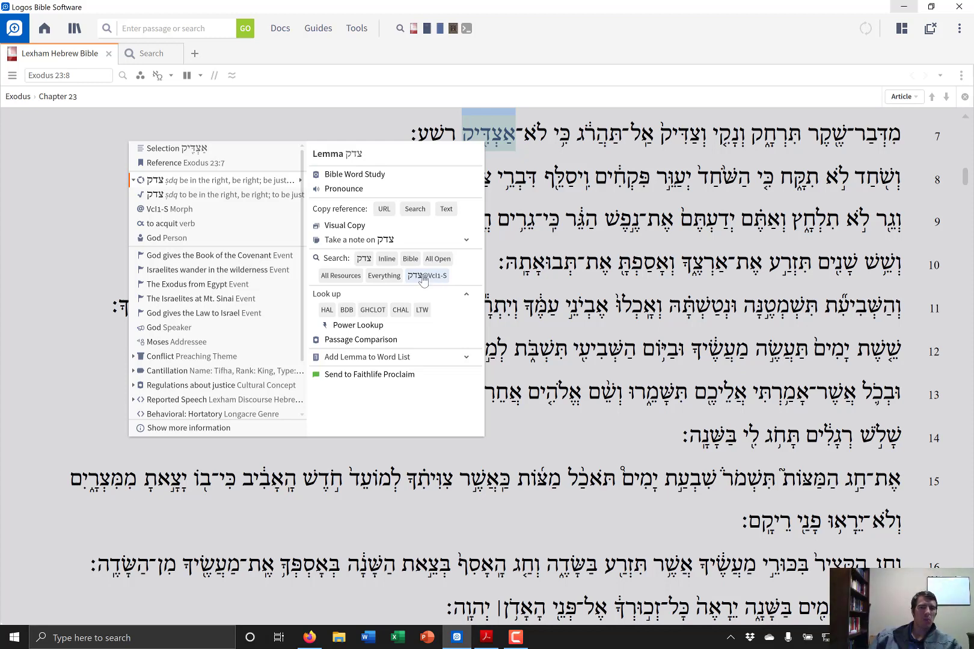
left_click(422, 281)
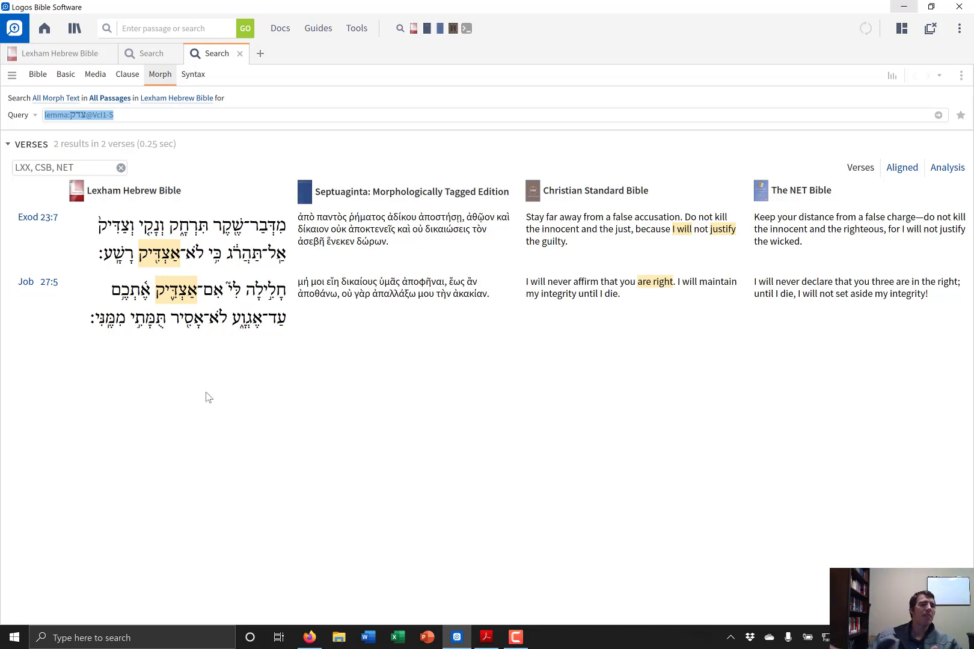
left_click(240, 53)
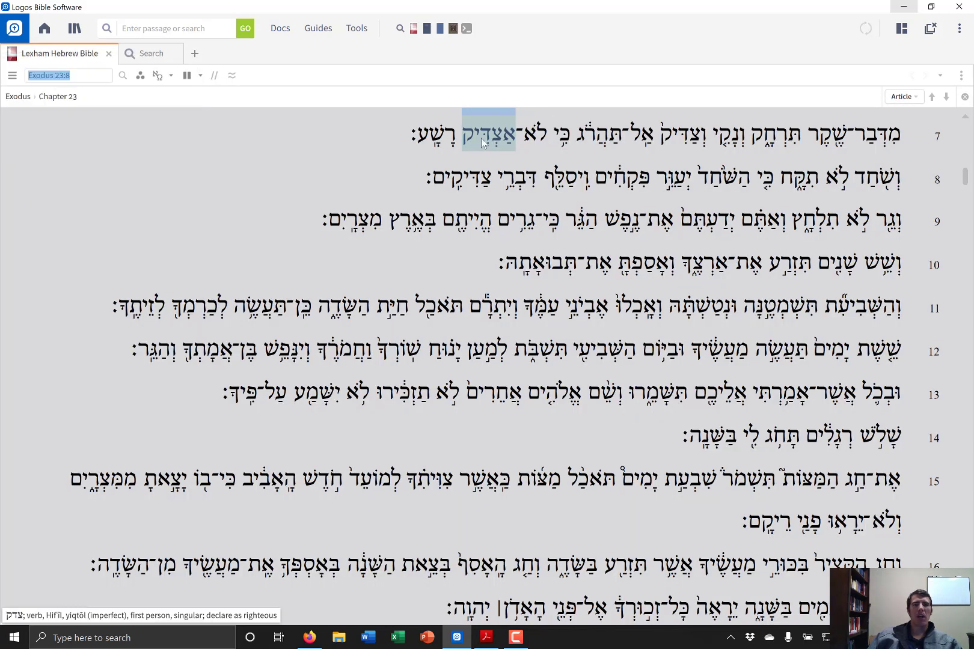
Return to the lemma צדק search and look through its verses in the Hebrew, Greek and English columns.
left_click(141, 54)
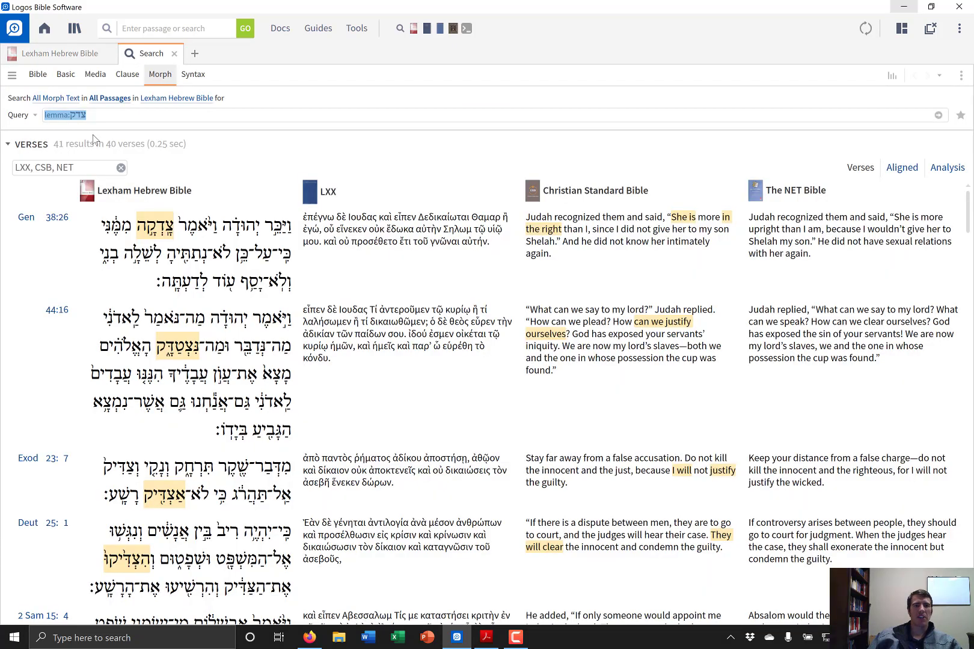
left_click(109, 118)
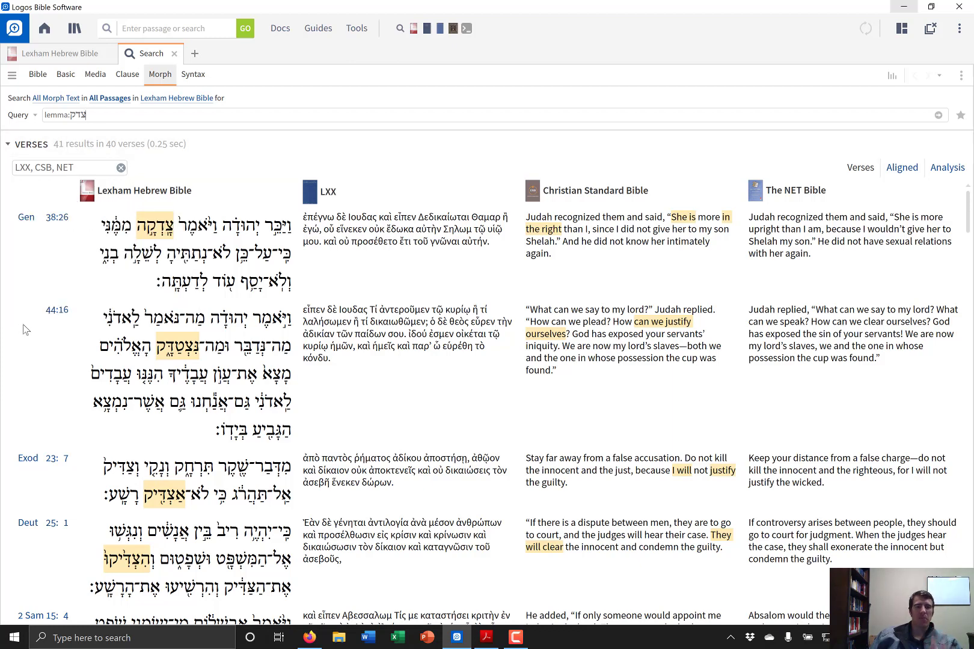
scroll(48, 327, "down", 5)
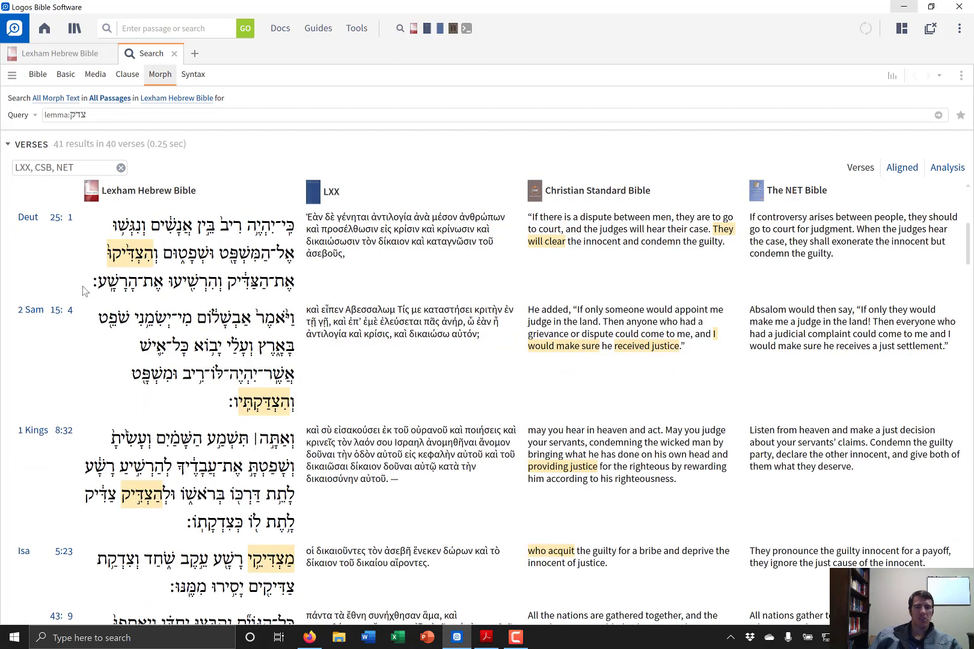
scroll(107, 279, "up", 5)
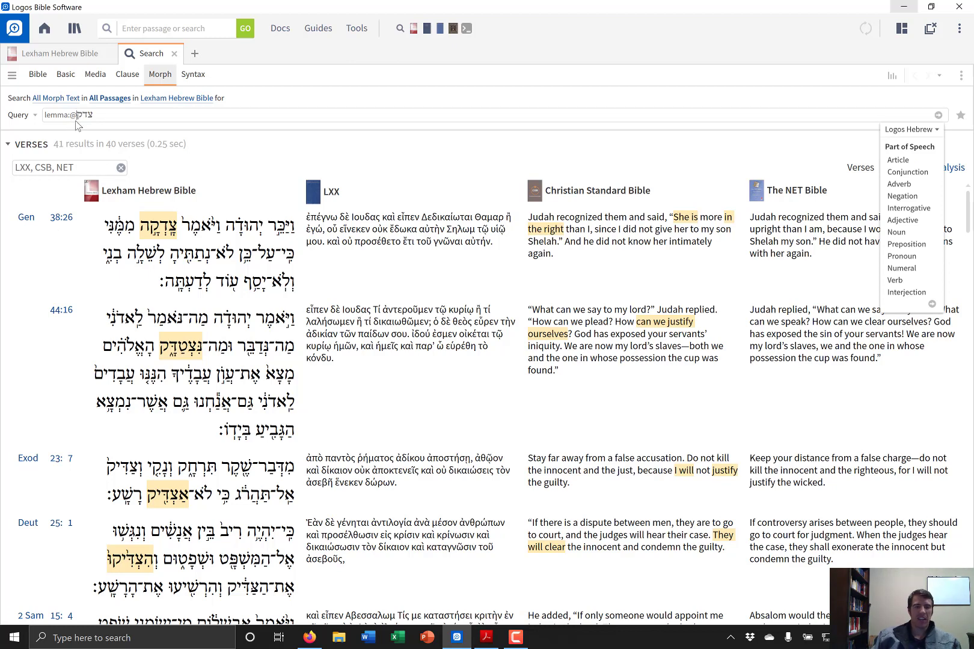
key("BackSpace")
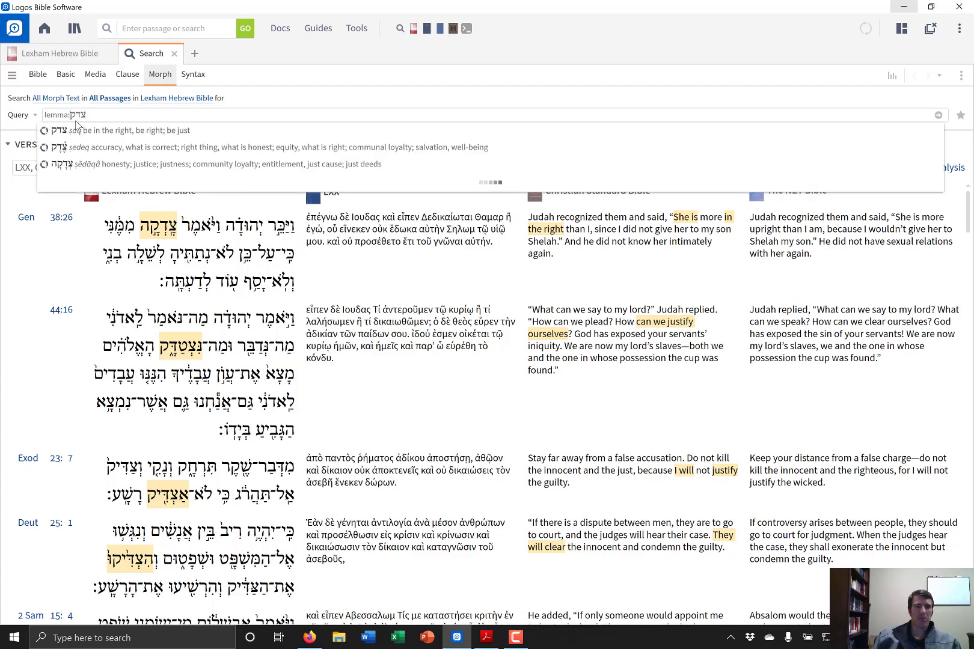
type("@")
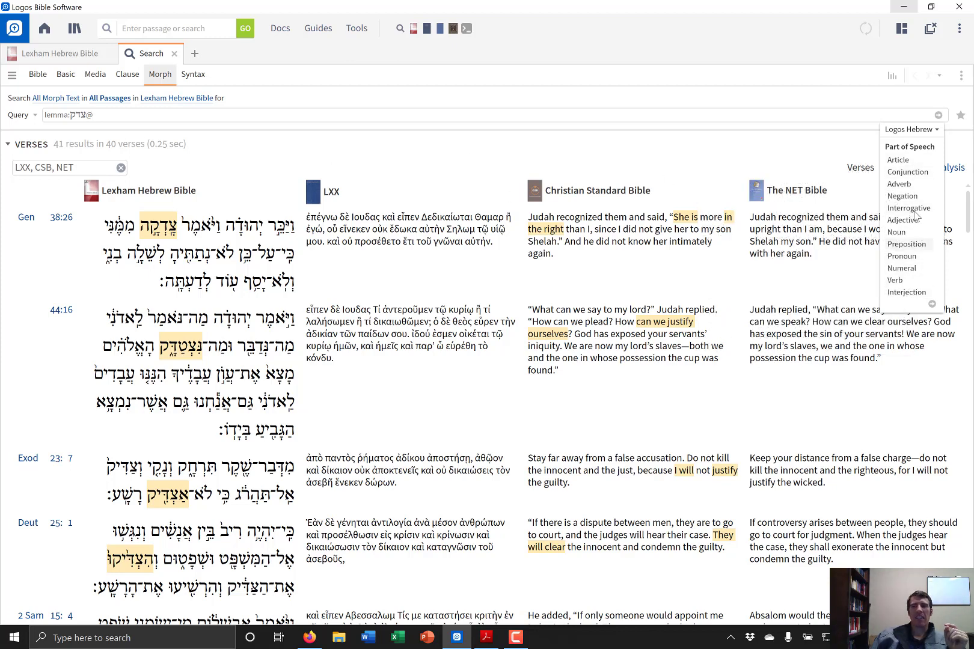
mouse_move(912, 187)
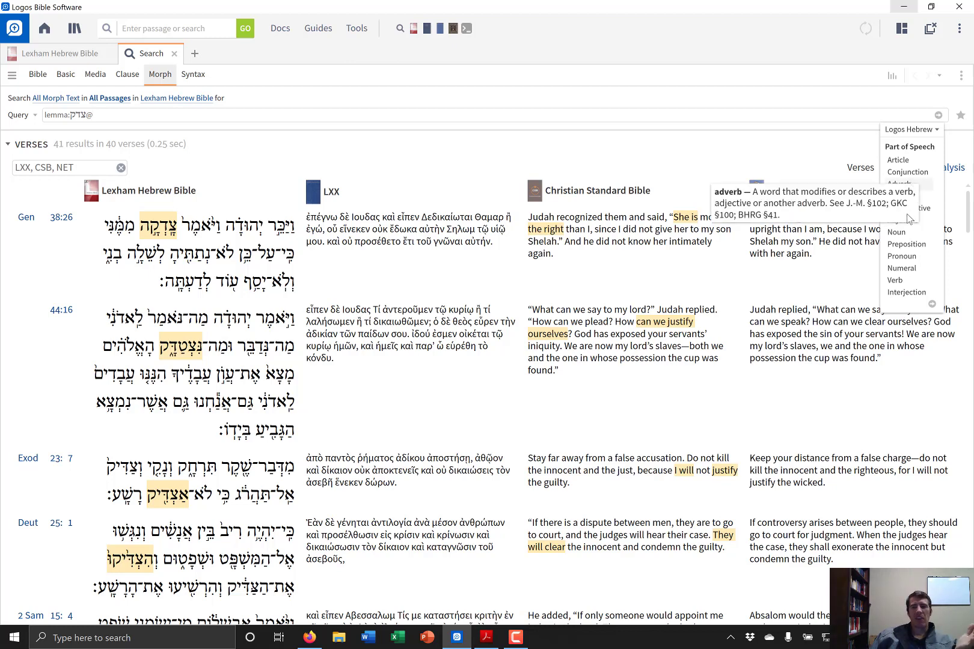
mouse_move(914, 284)
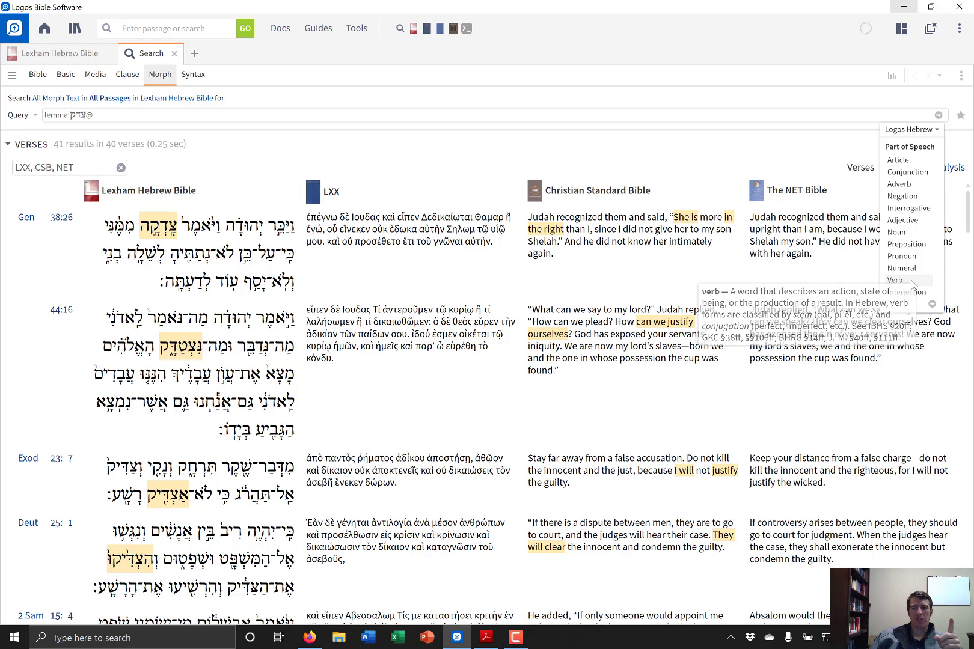
left_click(912, 283)
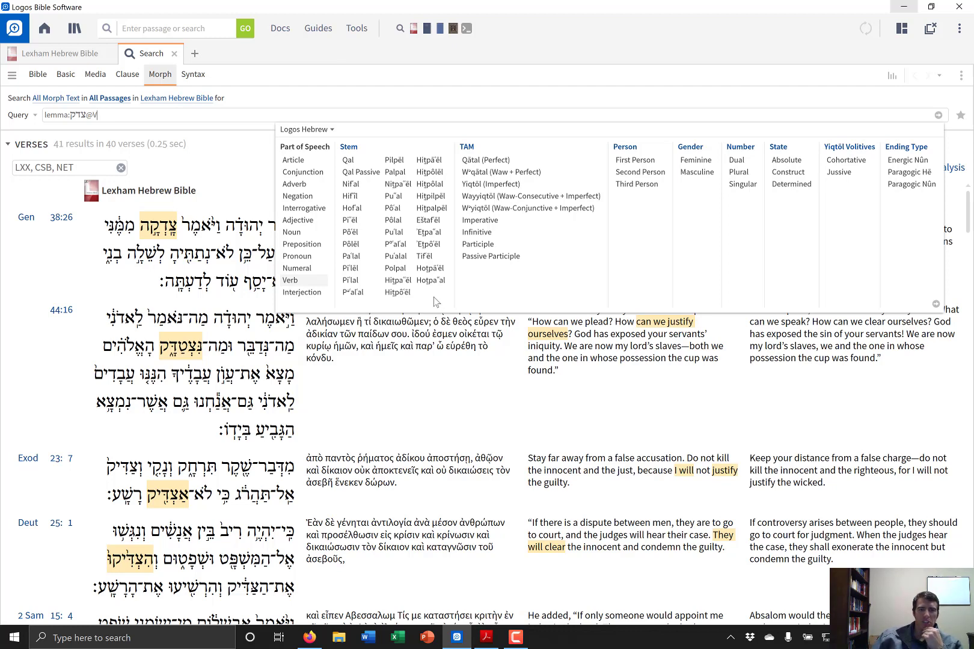
left_click(354, 162)
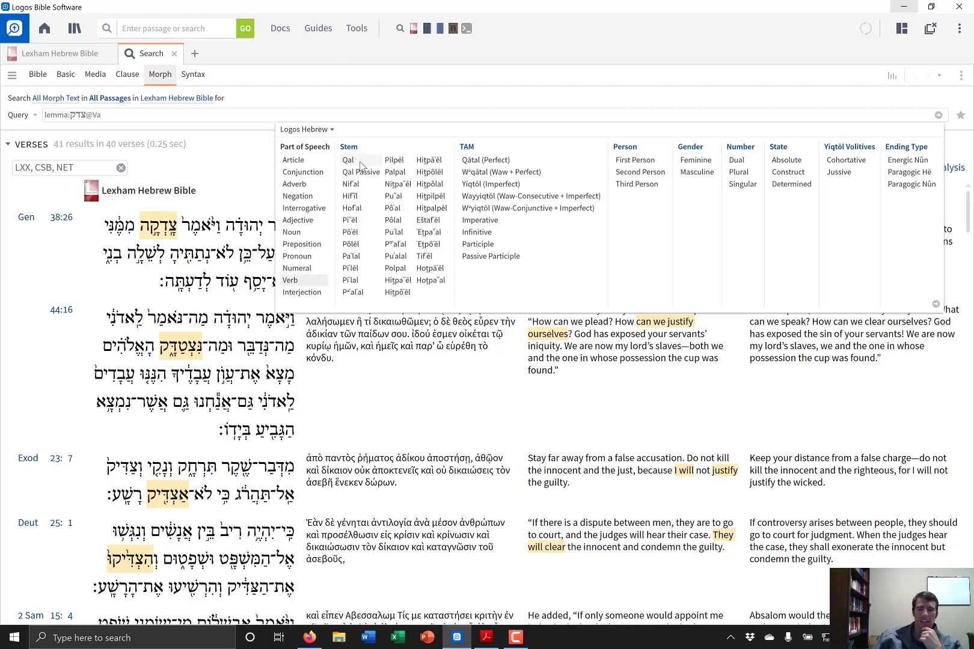
key("Return")
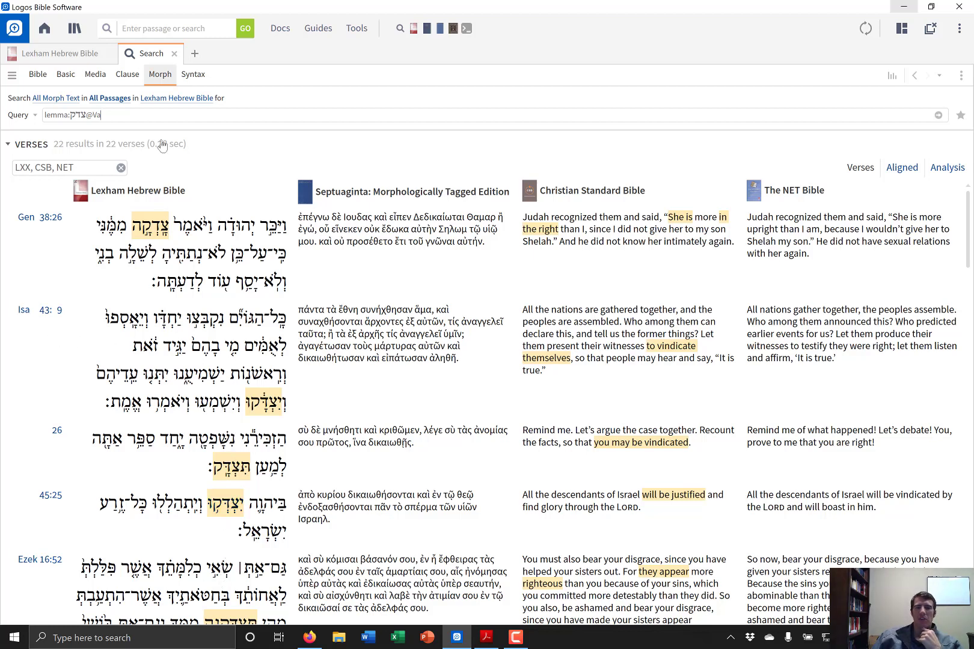
left_click(120, 115)
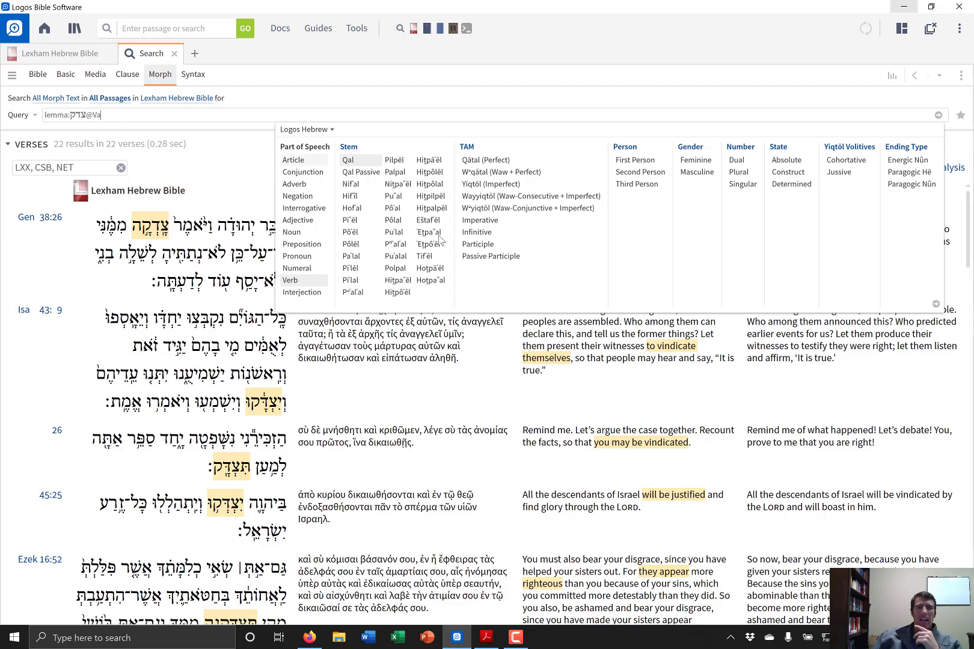
left_click(348, 161)
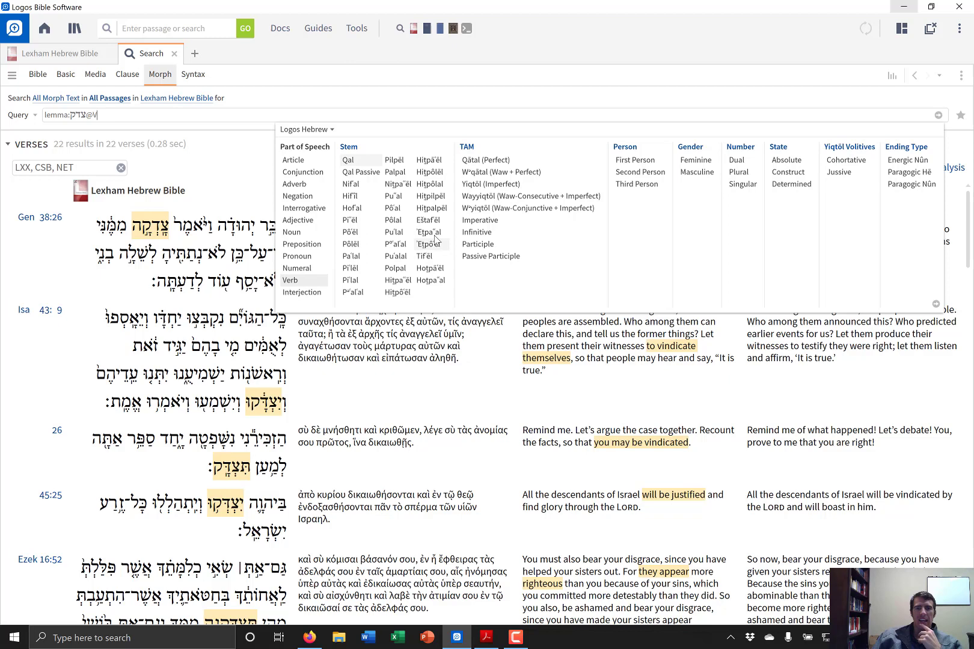
left_click(357, 223)
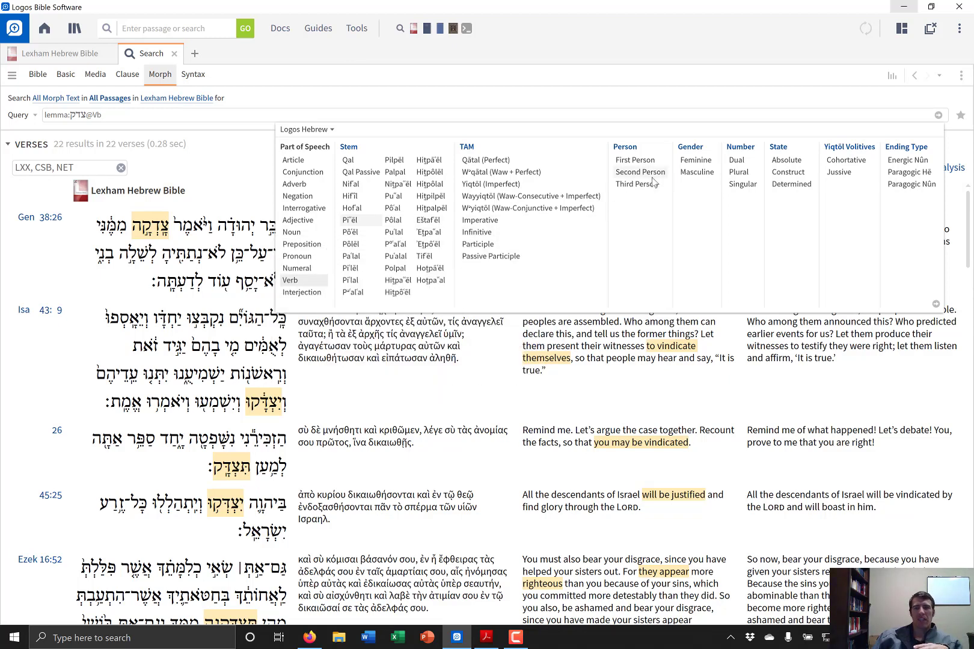
left_click(696, 174)
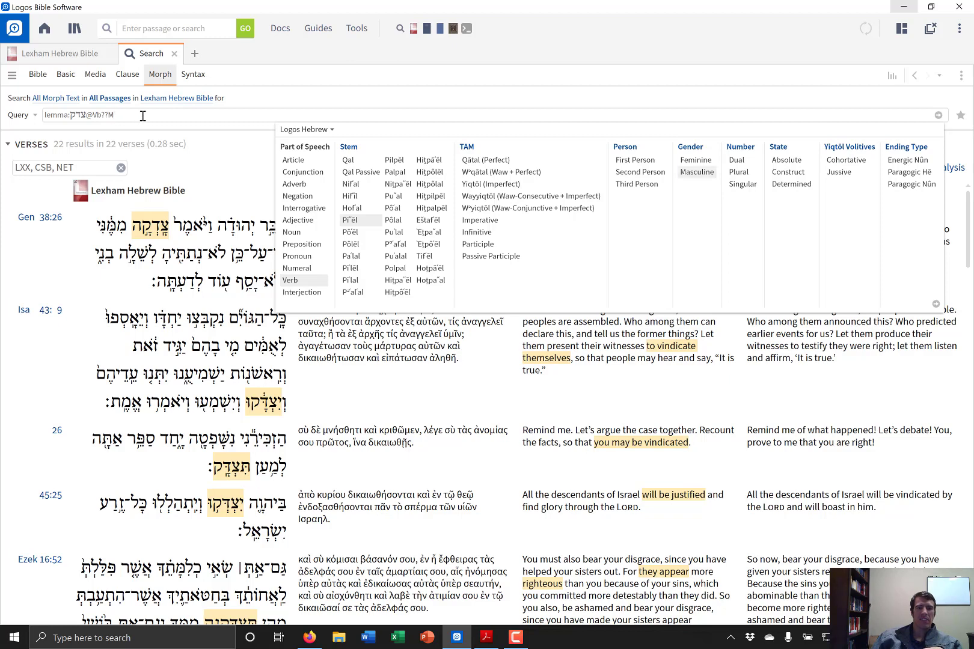
key("Return")
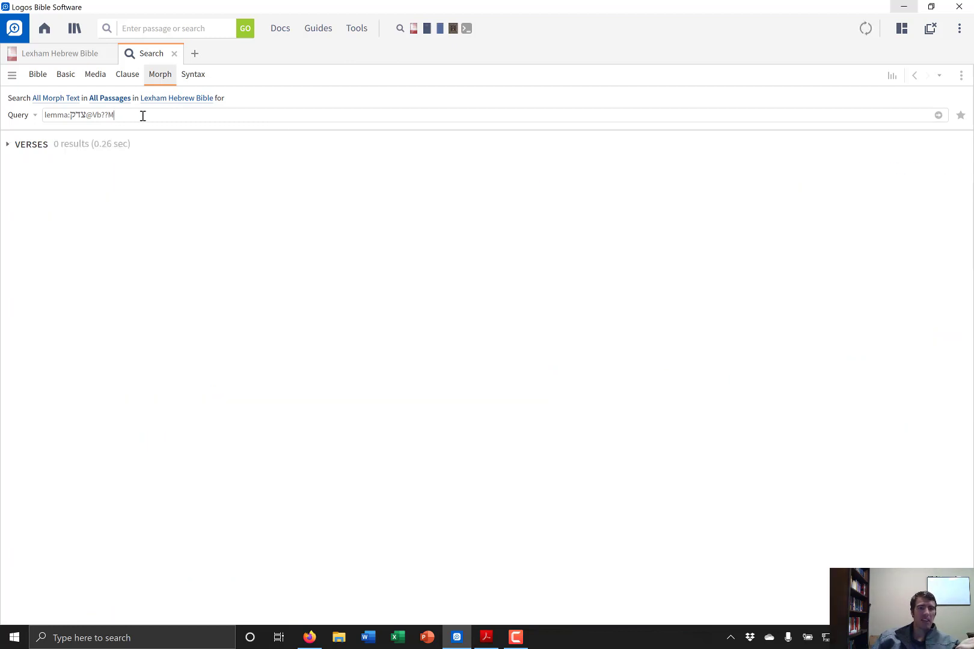
key("BackSpace")
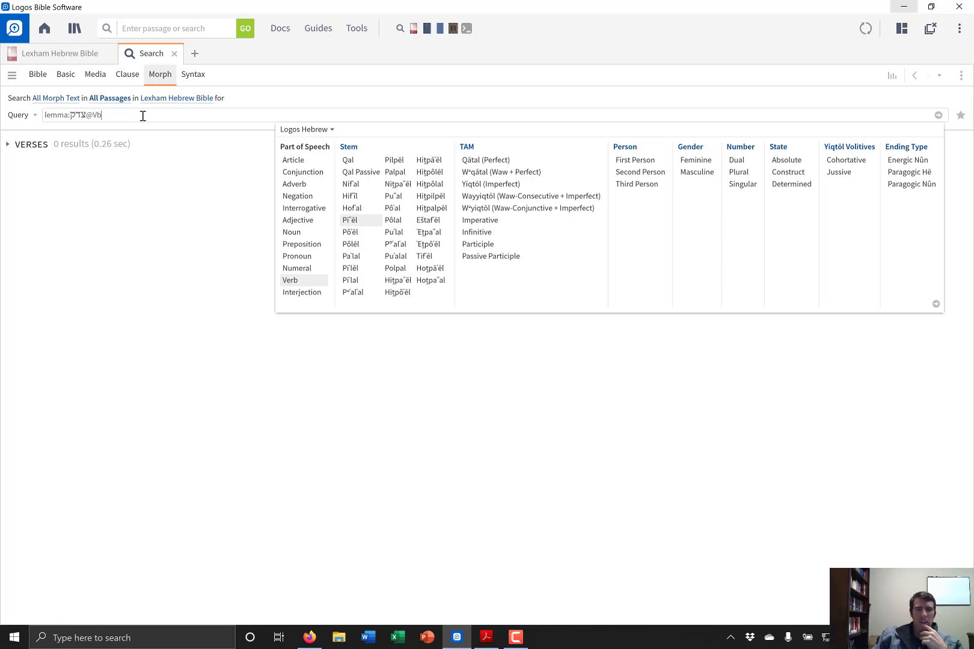
key("BackSpace")
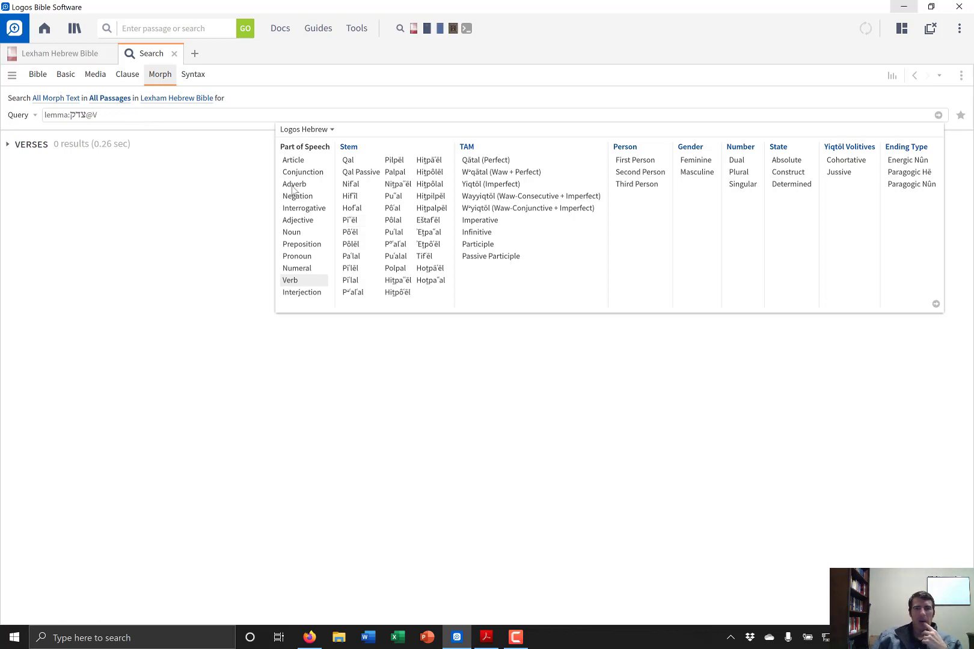
left_click(358, 185)
left_click(698, 172)
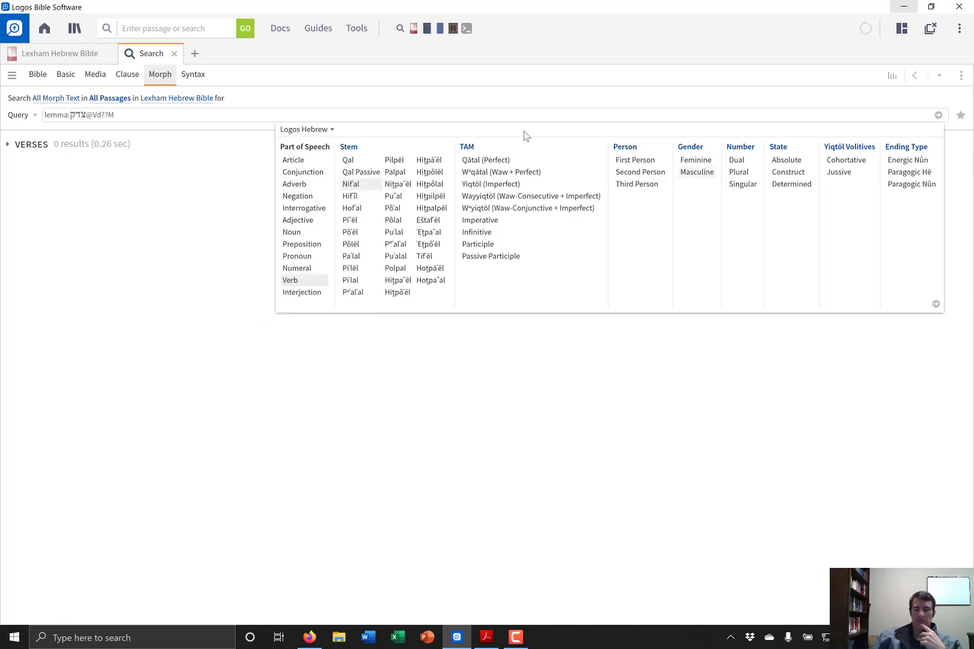
key("Return")
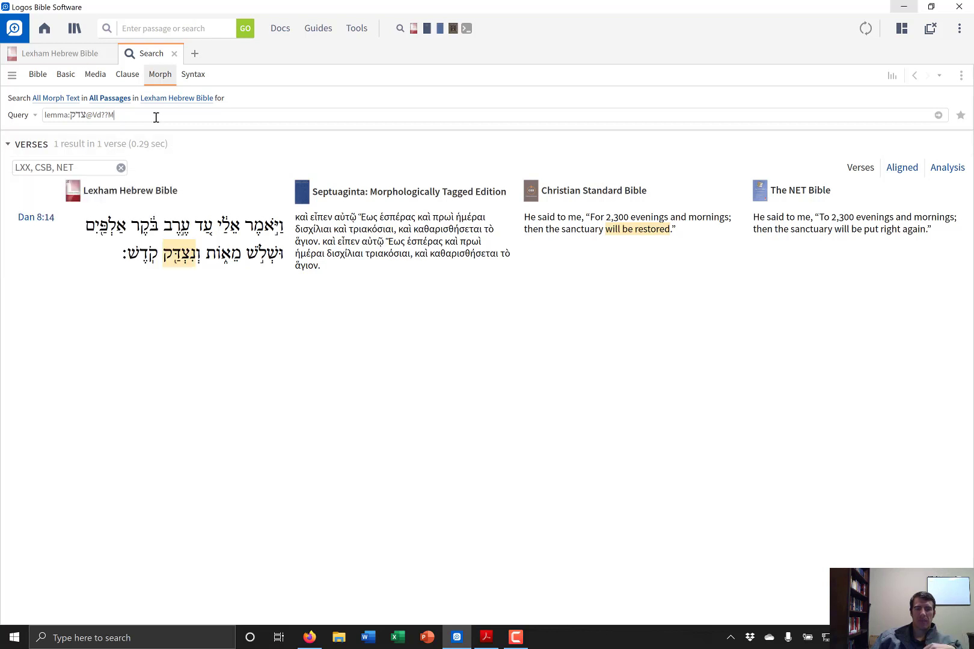
Search the lemma צדק for first-person verbs in the Qal, Nifal or Hifil stem, using the criteria @V[adc]?1.
key("BackSpace")
key("BackSpace")
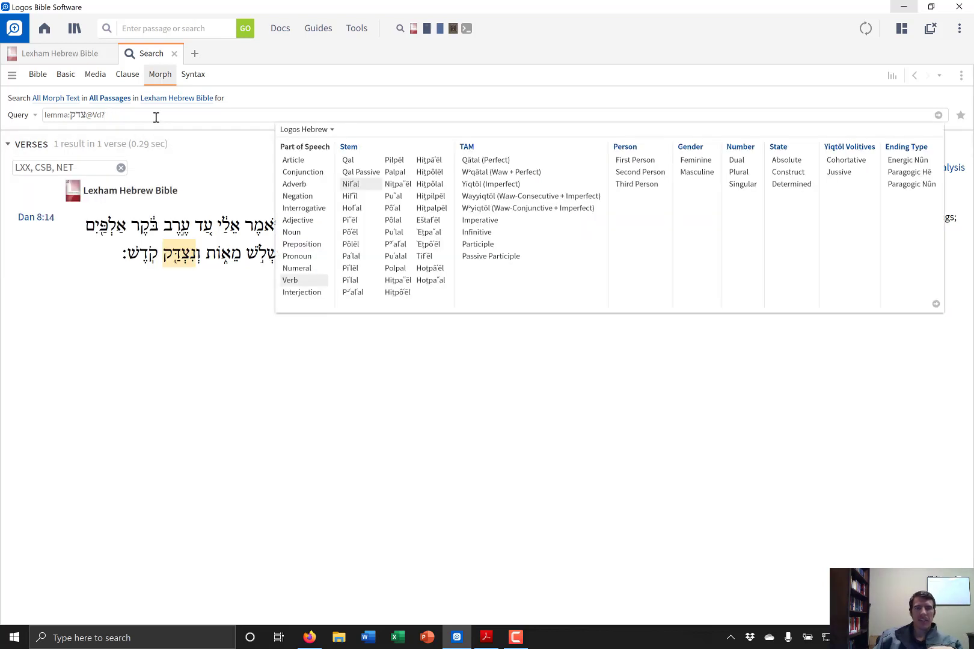
key("BackSpace")
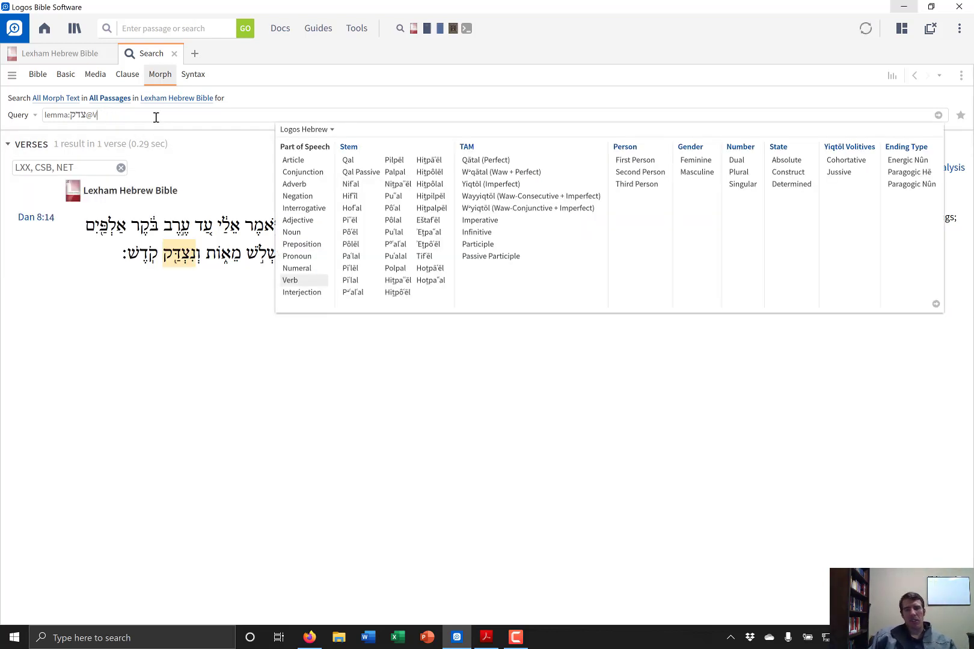
left_click(351, 161)
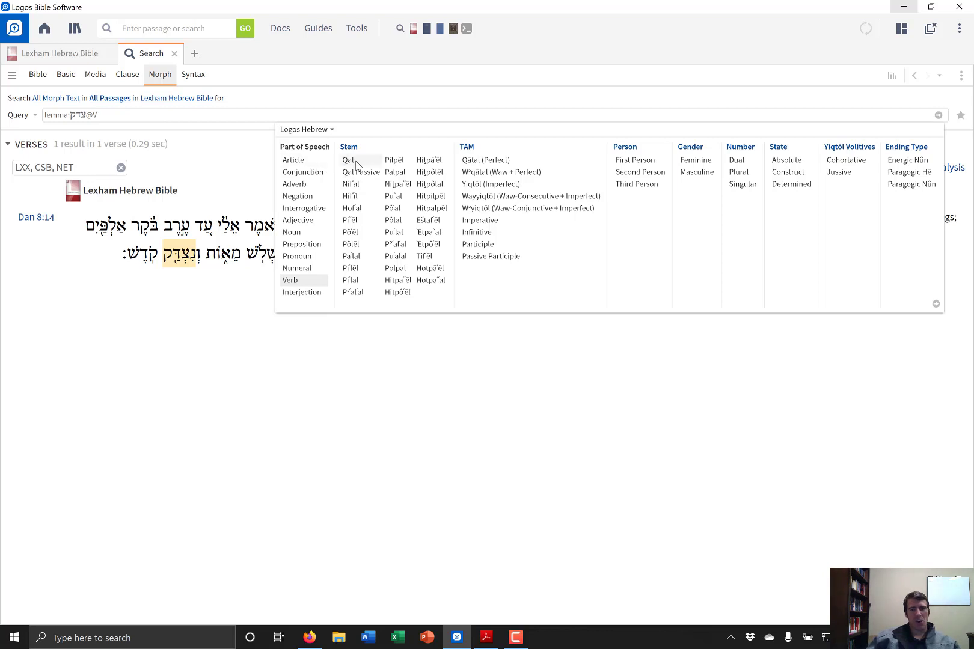
left_click(363, 184)
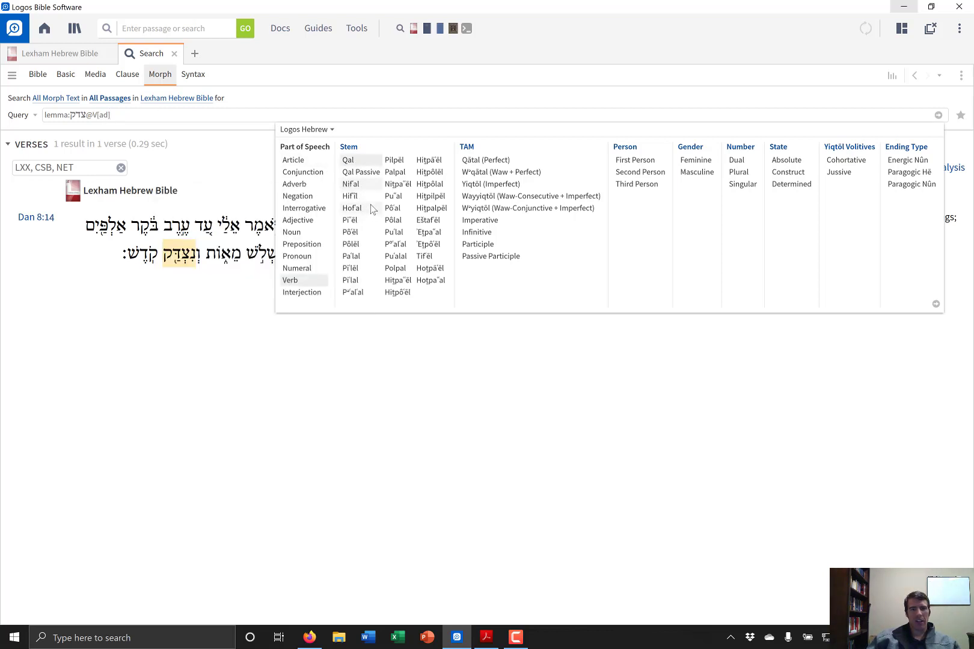
left_click(368, 198)
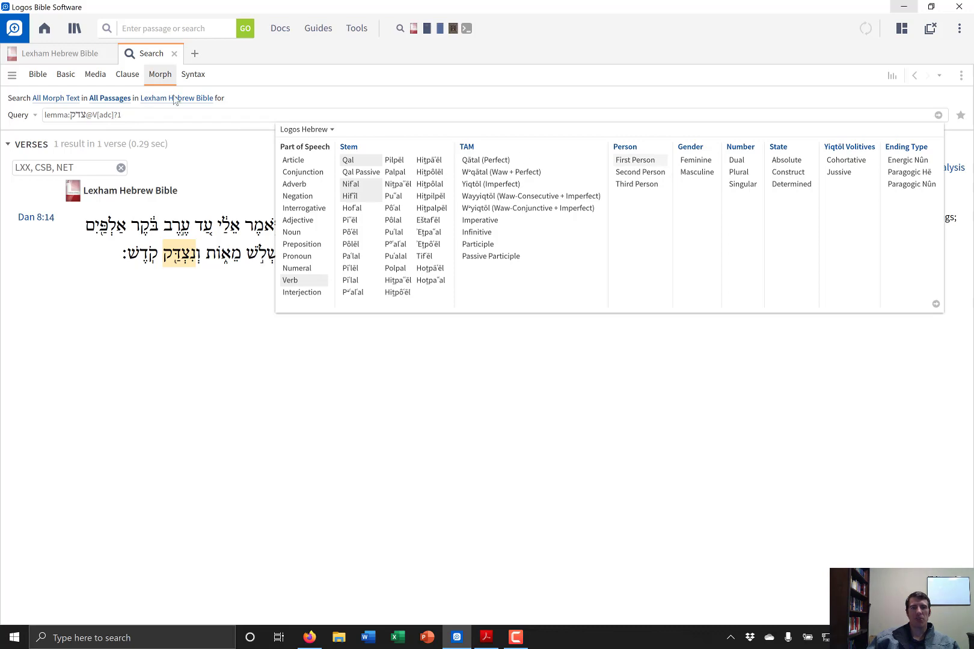
key("Return")
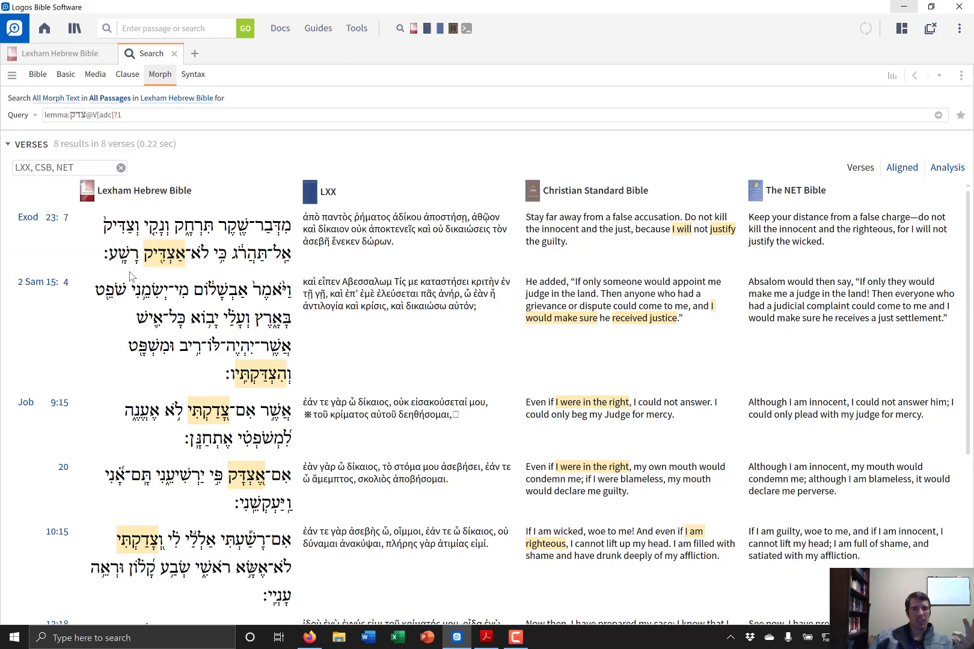
Look through the first-person verb results and check the highlighted verb of Exodus 23:7 in the Lexham Hebrew Bible.
scroll(304, 389, "down", 4)
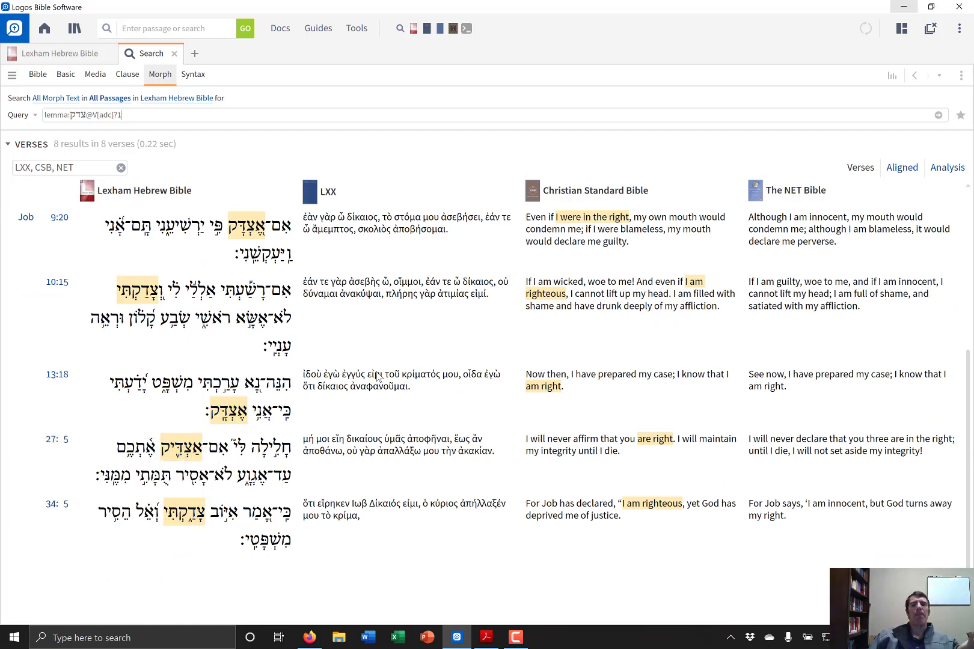
scroll(375, 381, "up", 3)
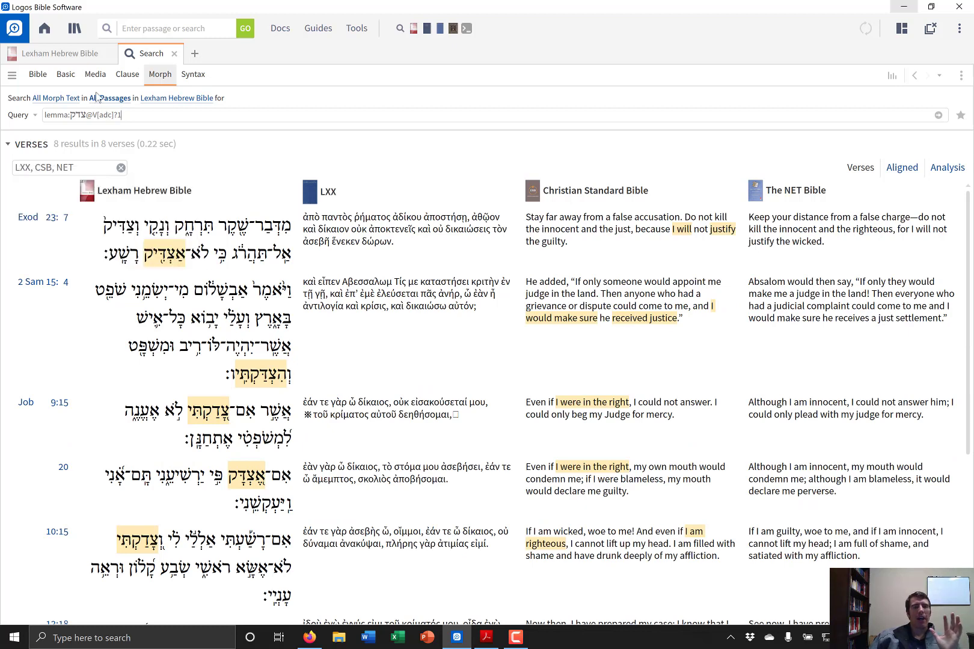
mouse_move(83, 65)
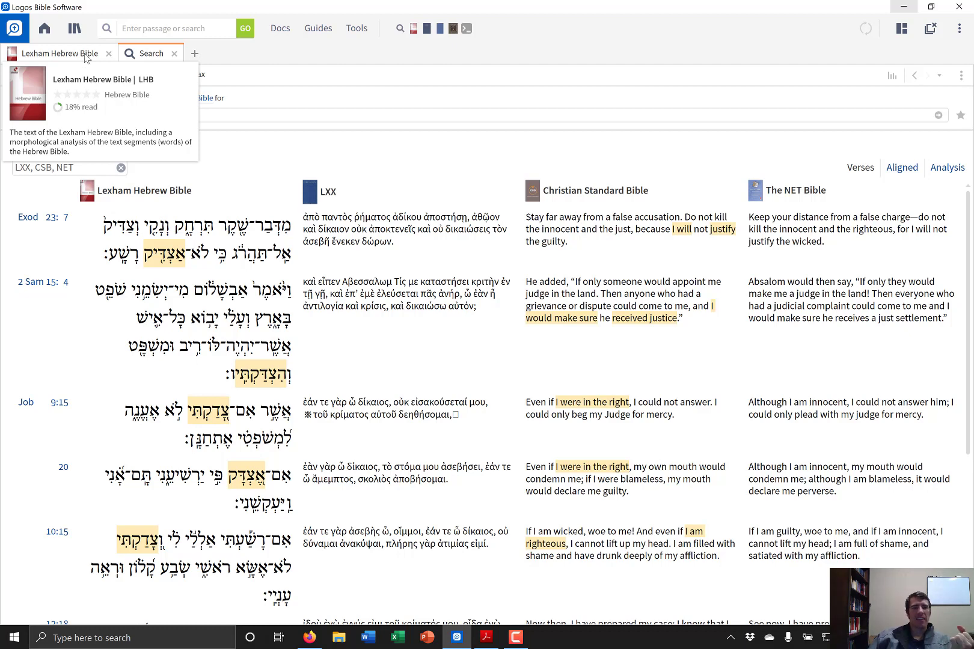
left_click(86, 56)
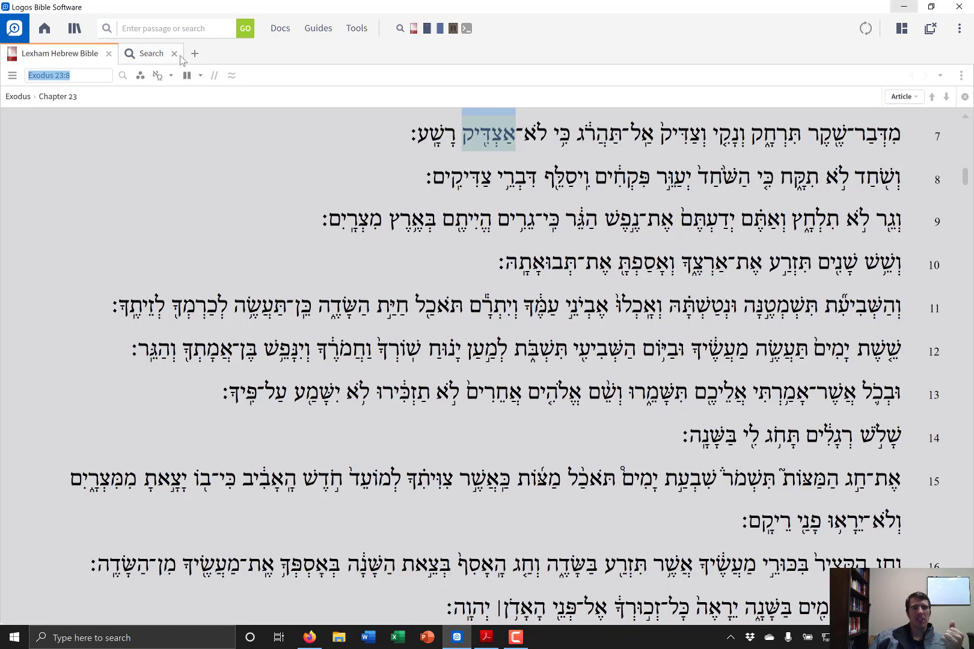
left_click(150, 55)
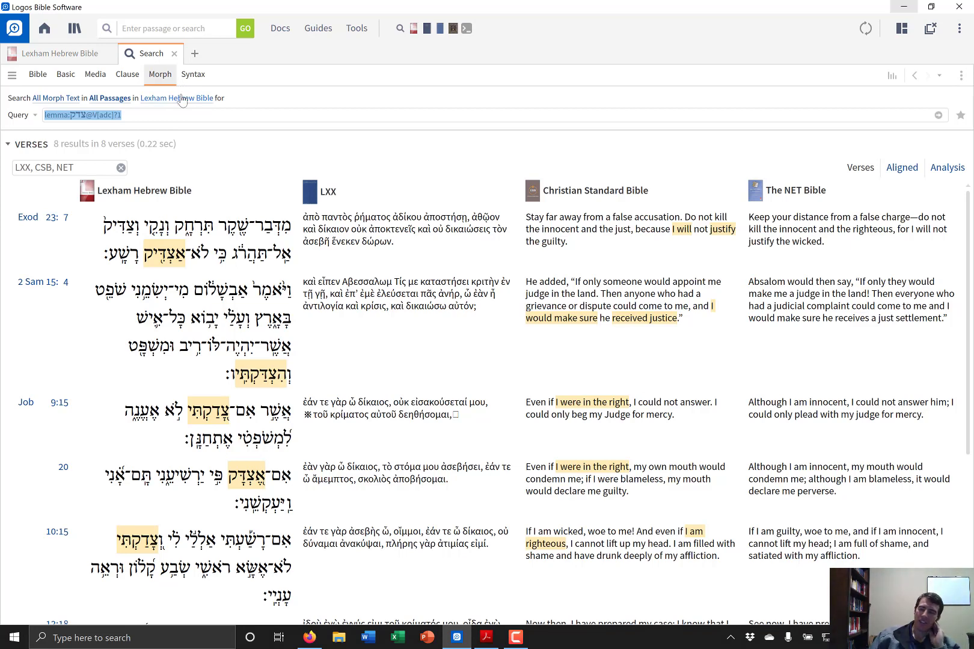
Remove the morphology criteria from the query and search for the lemma צדק alone.
left_click(148, 115)
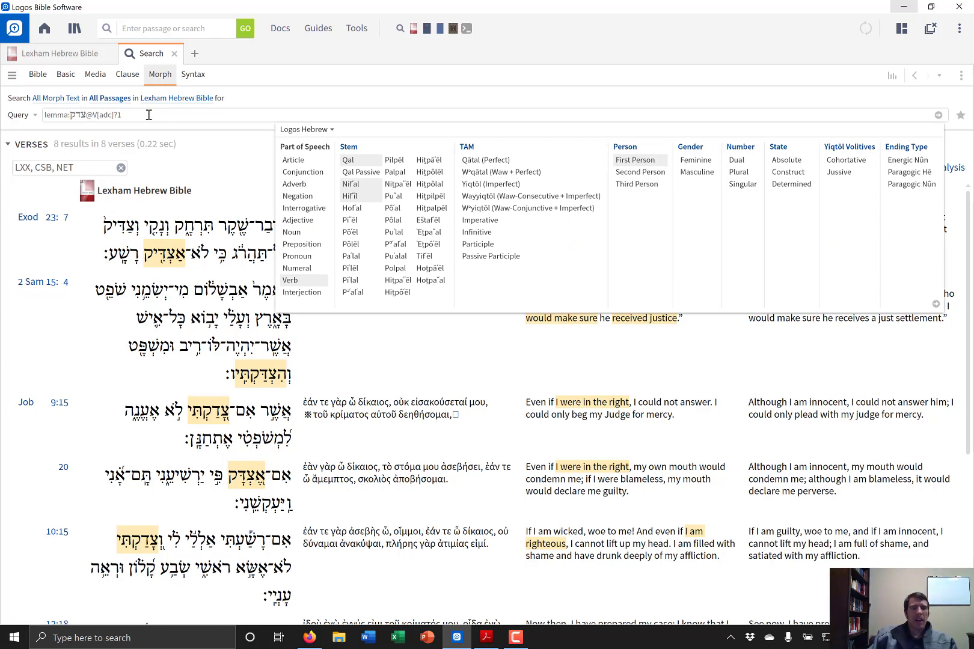
key("BackSpace")
key("BackSpace")
key("BackSpace")
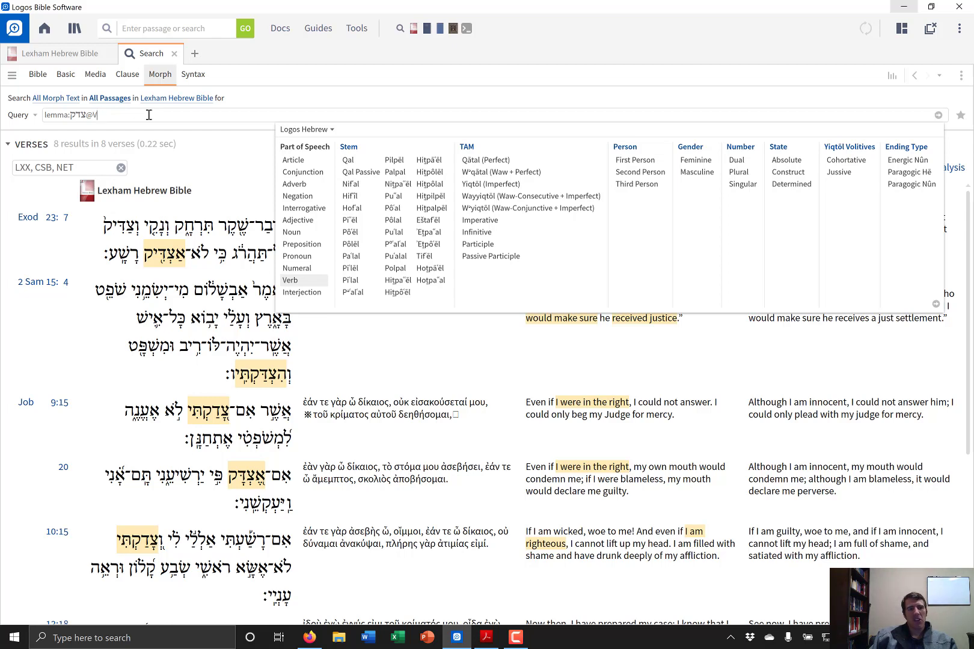
key("BackSpace")
key("BackSpace")
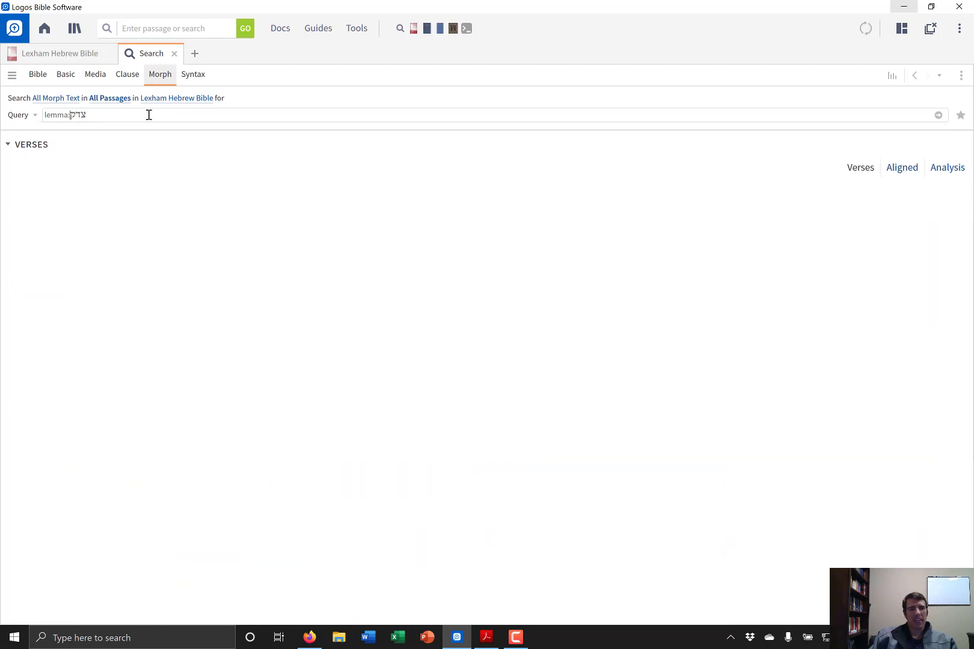
left_click(121, 115)
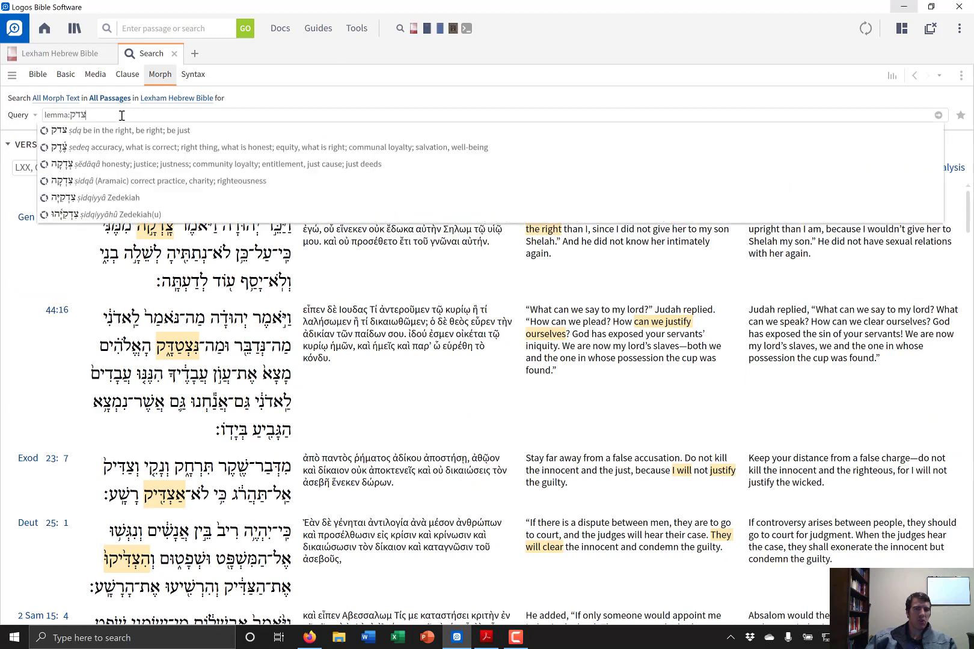
Extend the lemma צדק query with the proximity operator WITHIN 2 WORDS and a second lemma: term.
key("End")
left_click(121, 115)
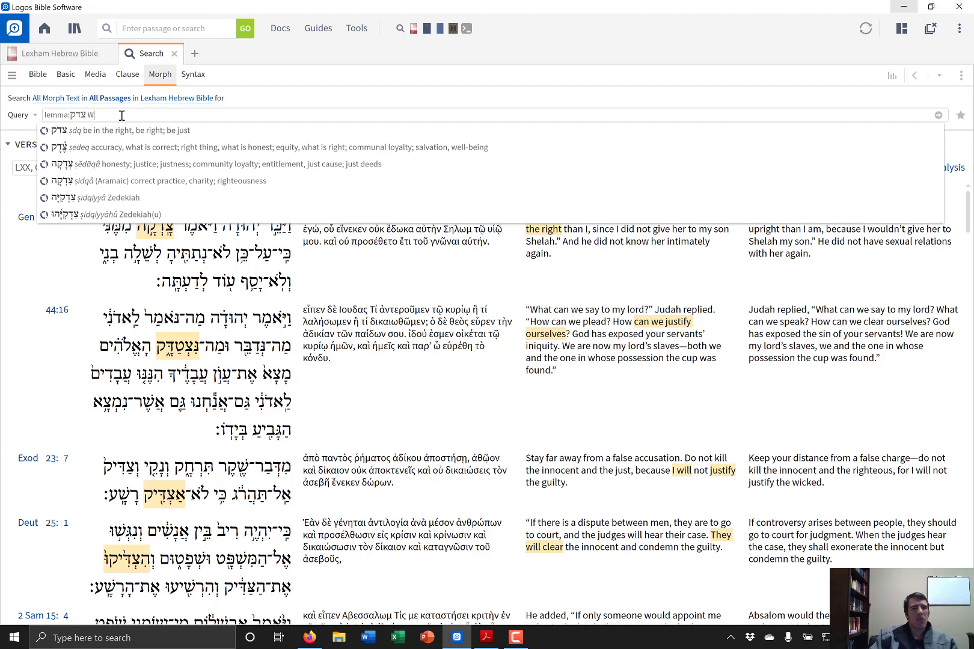
type("WITHIN")
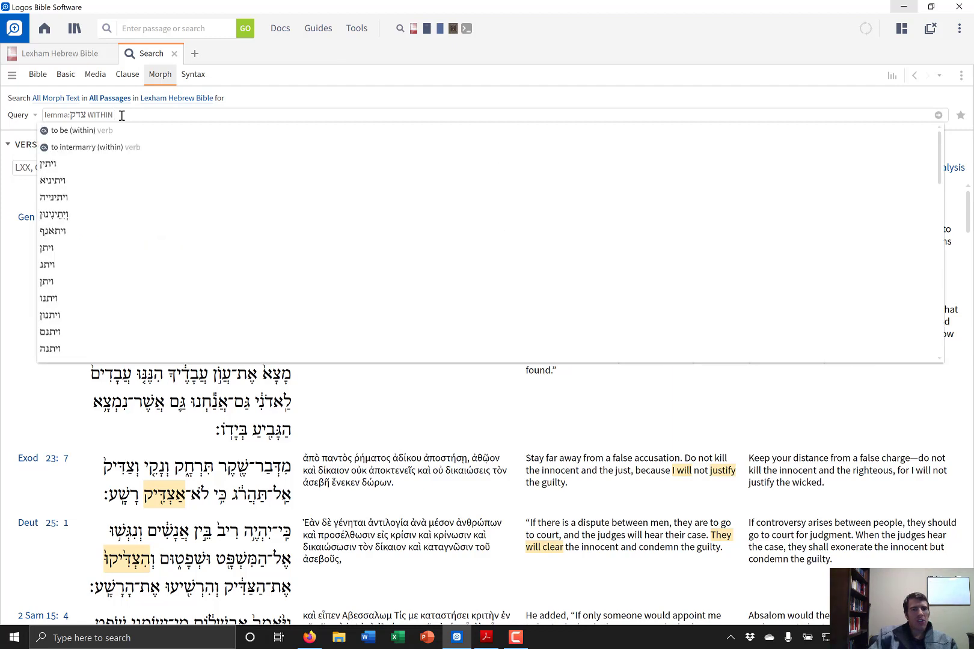
type(" 2 WORDS")
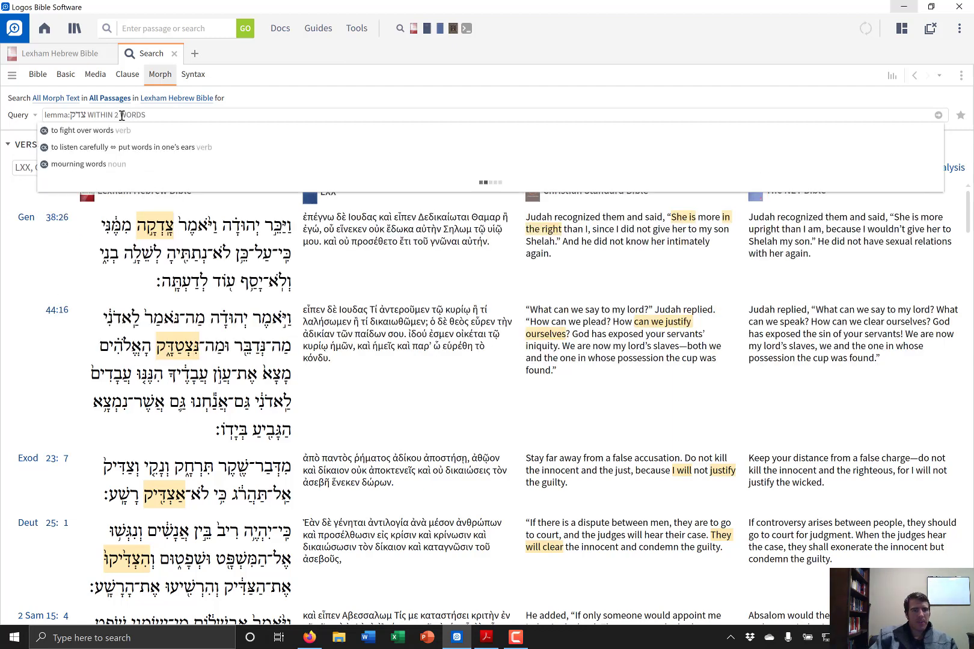
type(" lemma:")
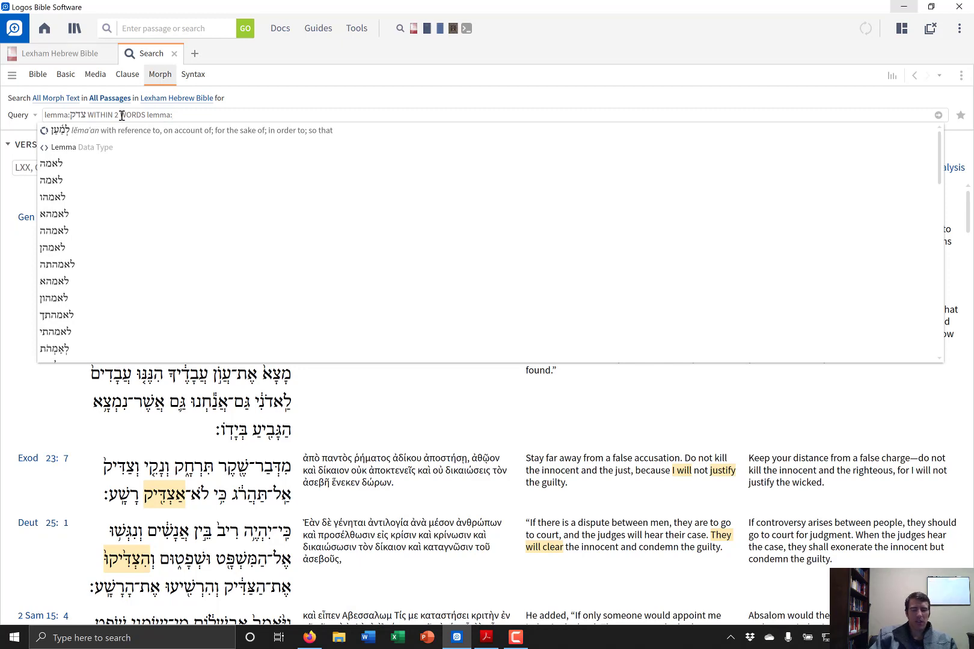
Enter רשע in Hebrew as the second lemma, choose רָשָׁע (guilty; wicked person) and run the search.
key("super+space")
key("super+space")
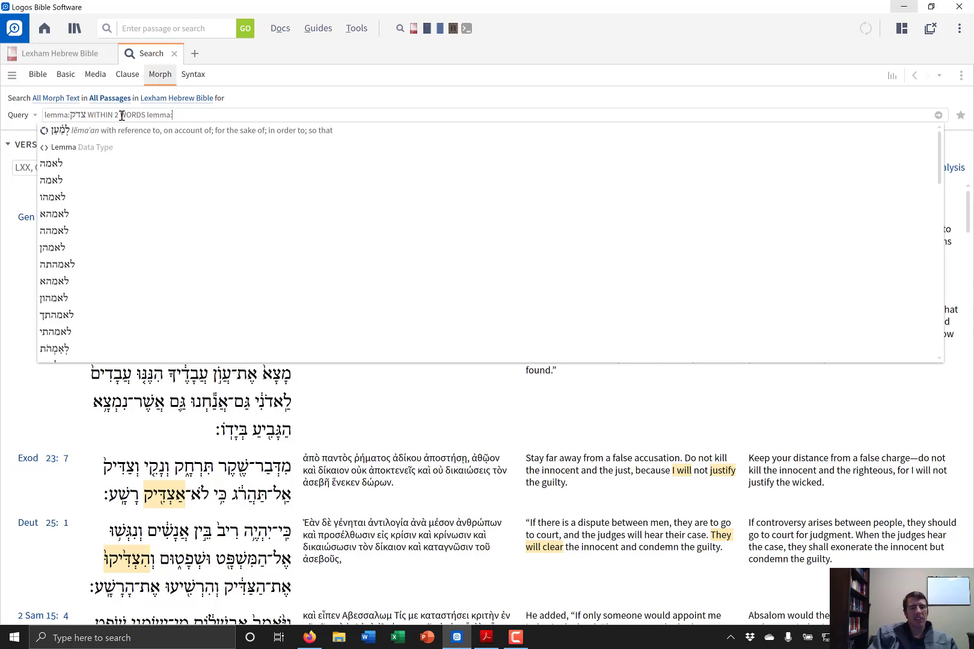
type("שע")
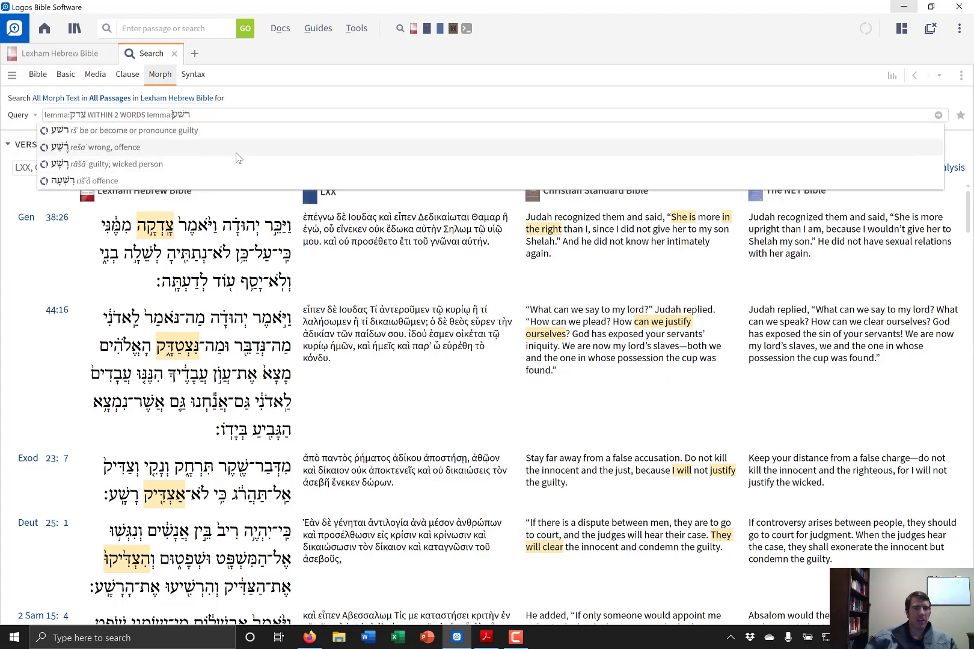
mouse_move(55, 165)
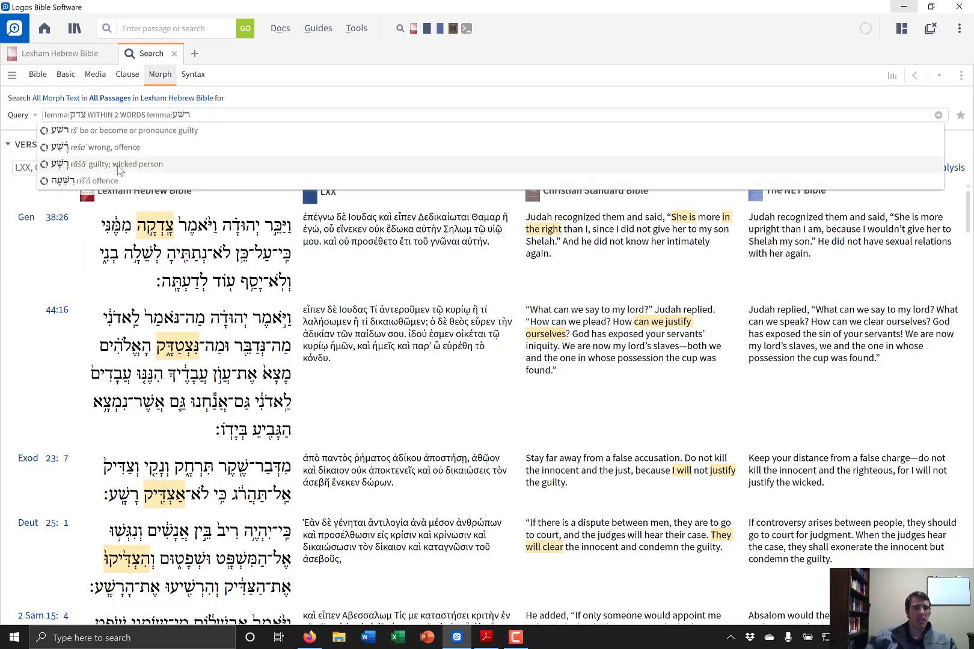
mouse_move(117, 167)
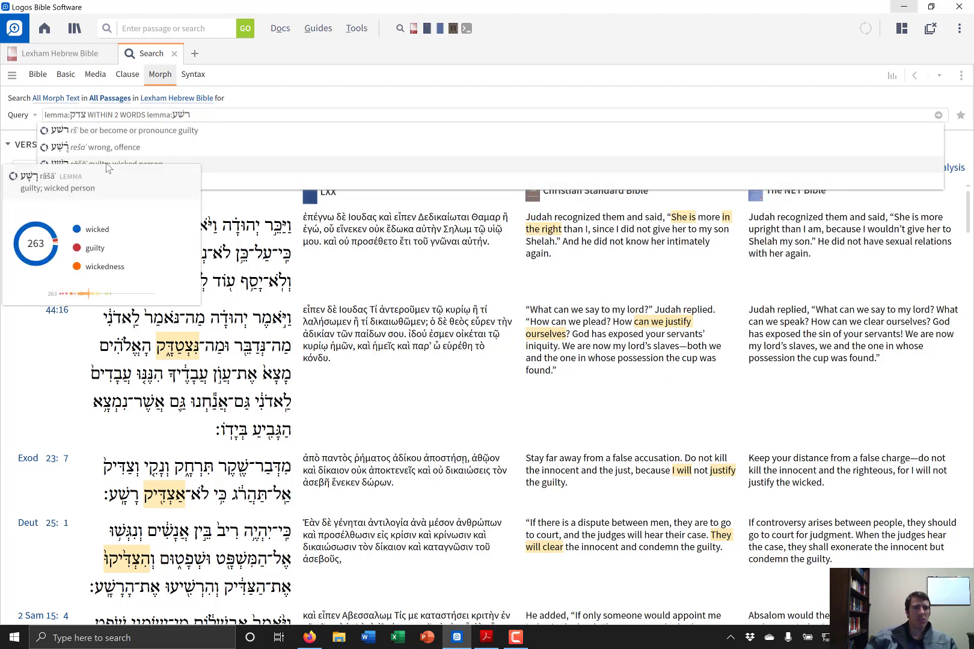
left_click(137, 166)
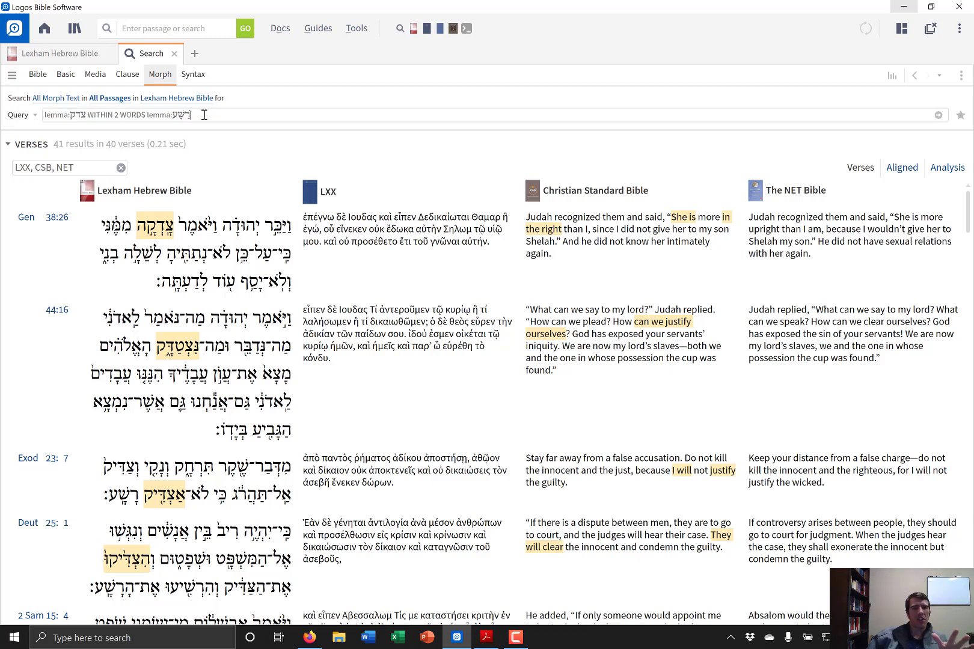
key("Return")
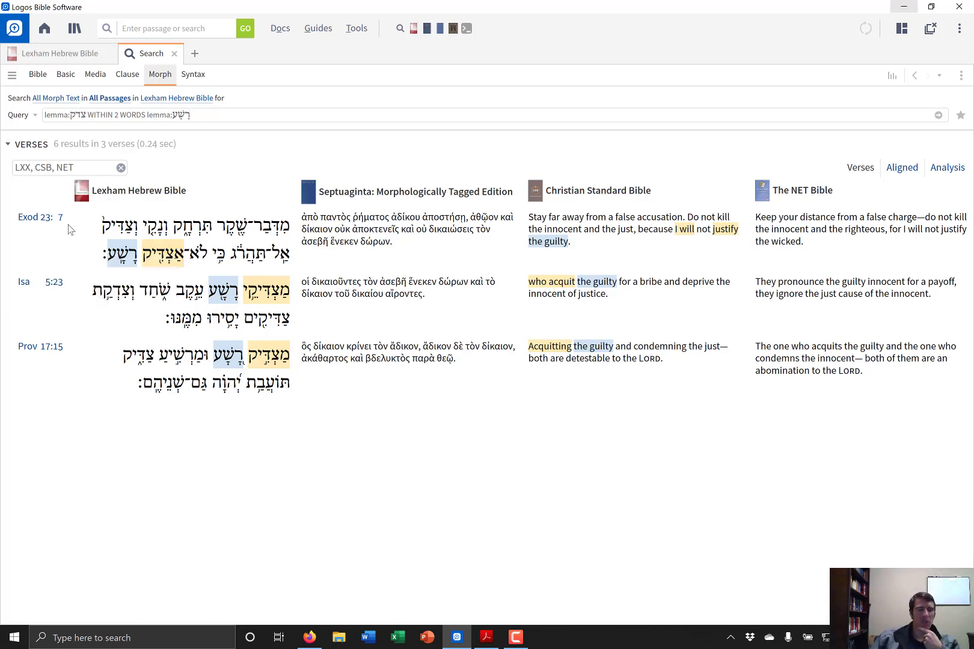
Switch to Firefox to consult the Proximity Operators section of the Logos search help, and return to Logos.
mouse_move(185, 275)
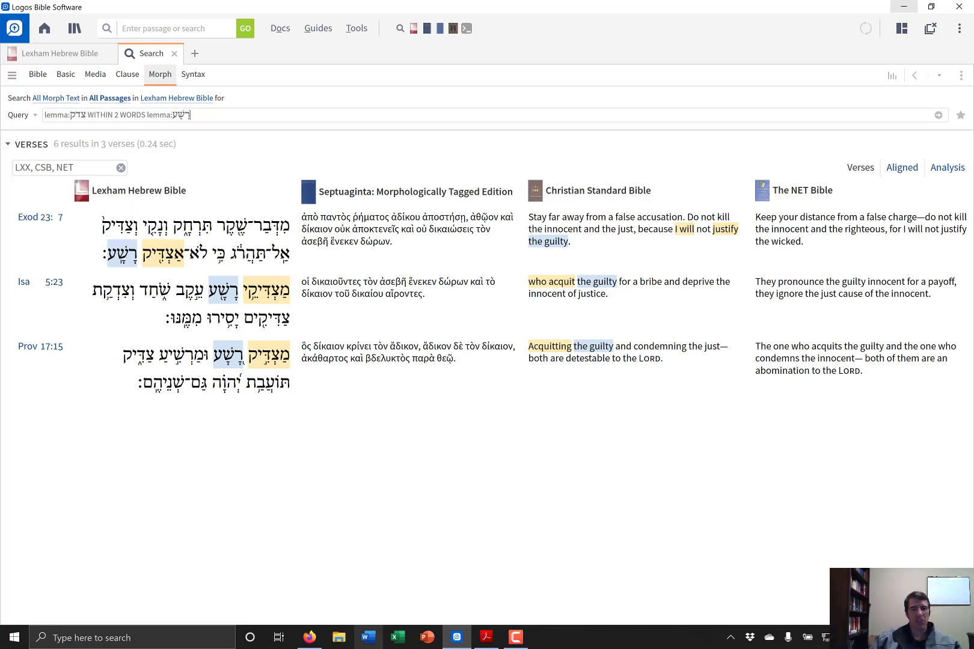
left_click(302, 636)
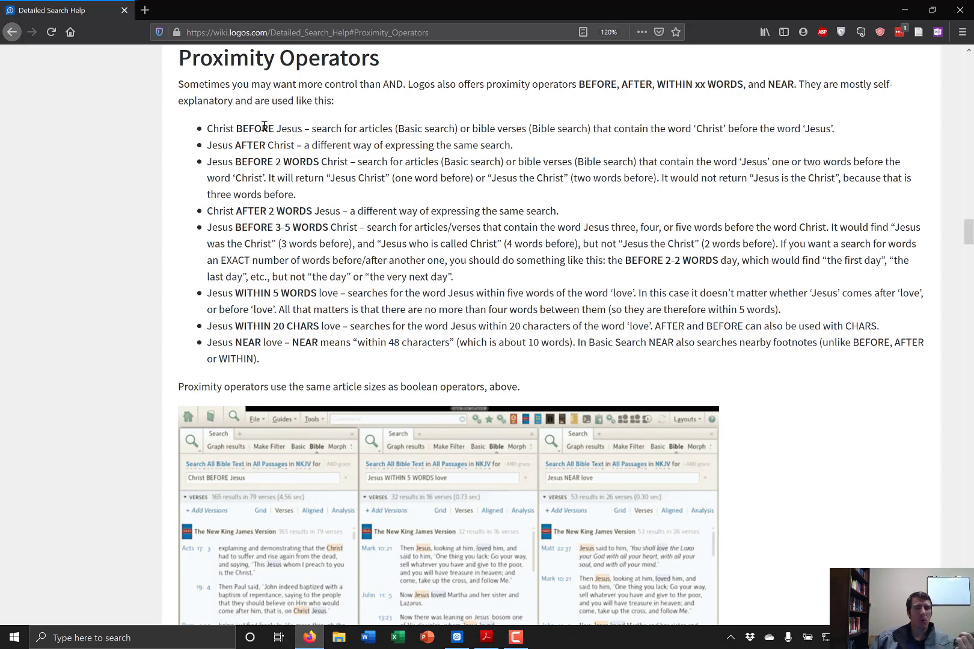
key("alt+Tab")
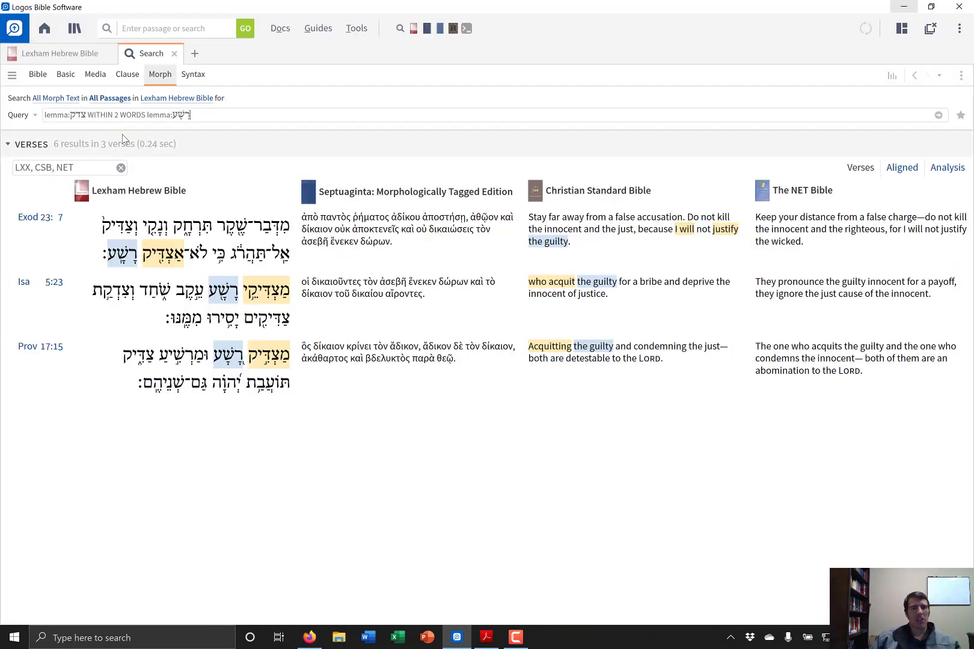
double_click(105, 114)
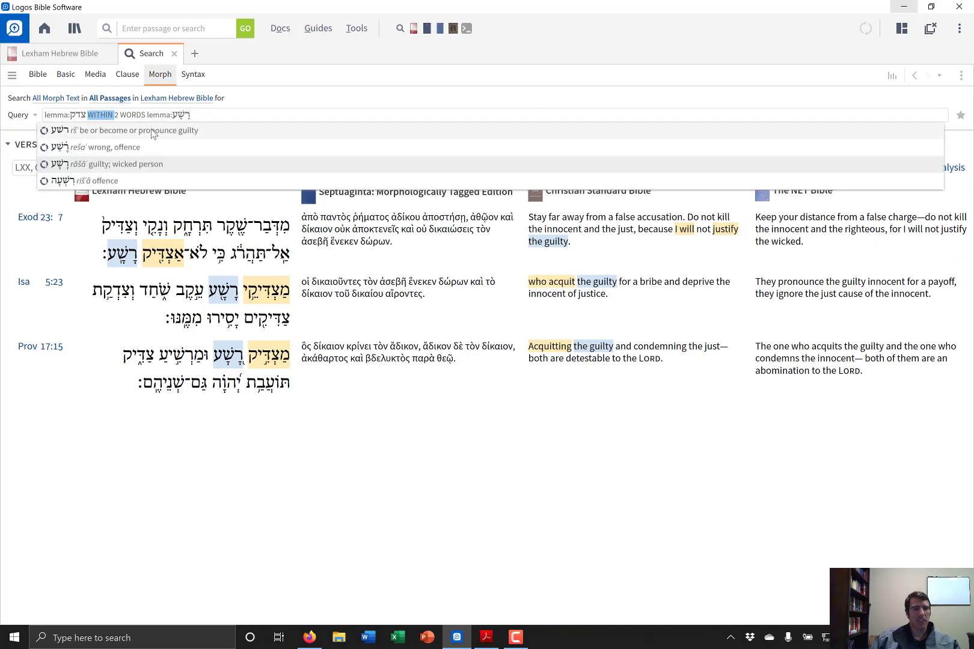
key("BackSpace")
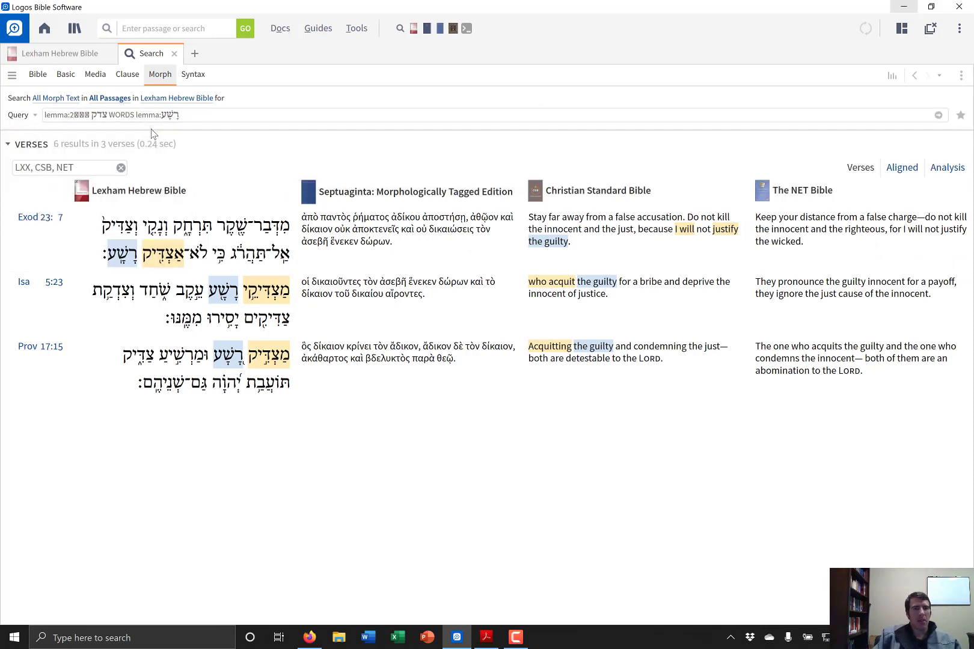
key("ctrl+z")
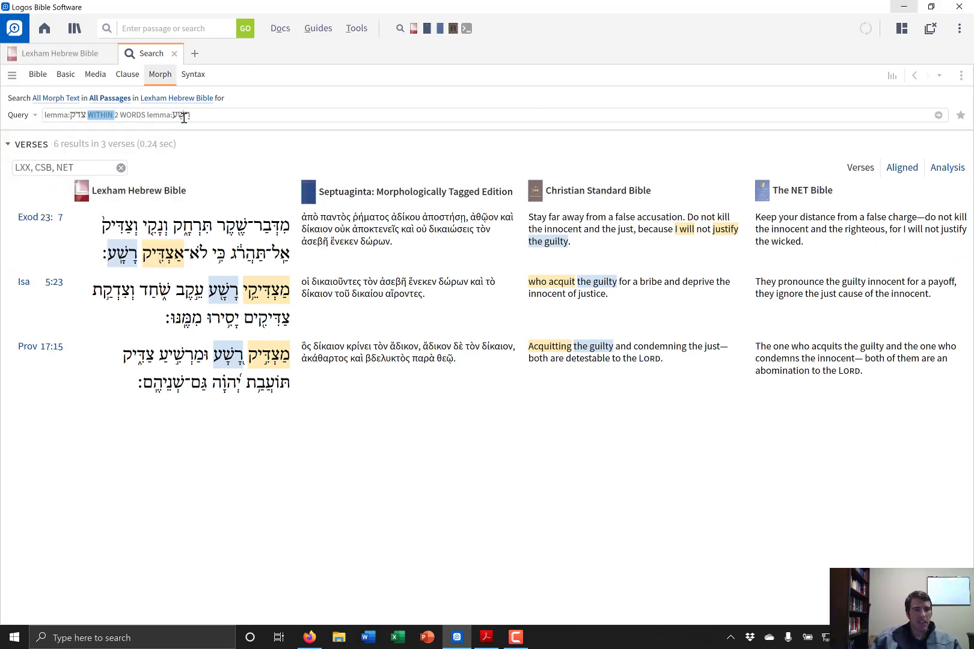
Replace WITHIN with BEFORE in the proximity query and search for lemma צדק BEFORE 2 WORDS lemma רָשָׁע.
left_click(102, 116)
key("Delete")
key("Delete")
key("Delete")
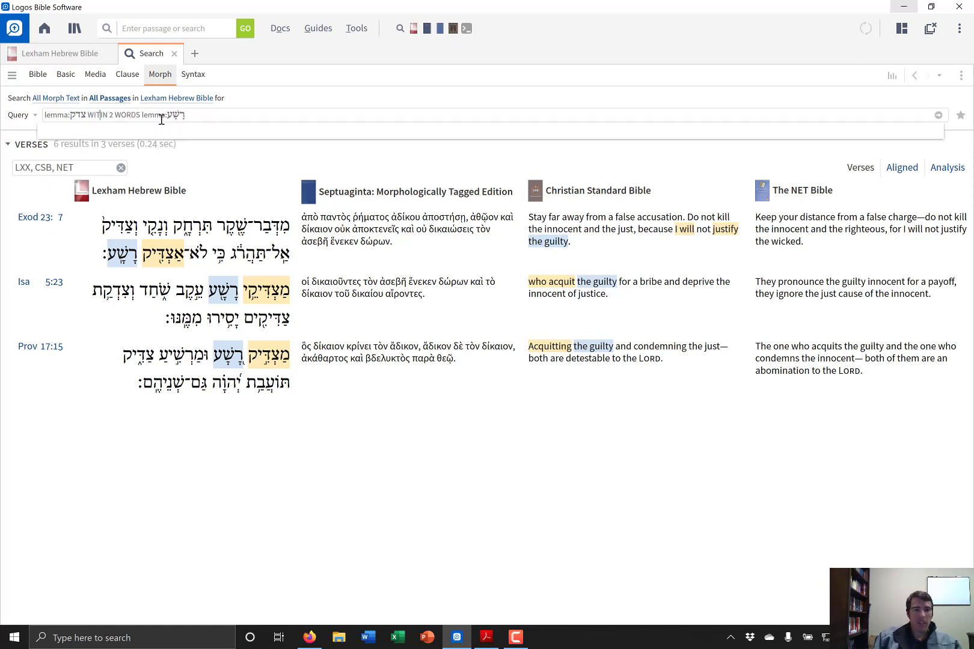
key("BackSpace")
key("BackSpace")
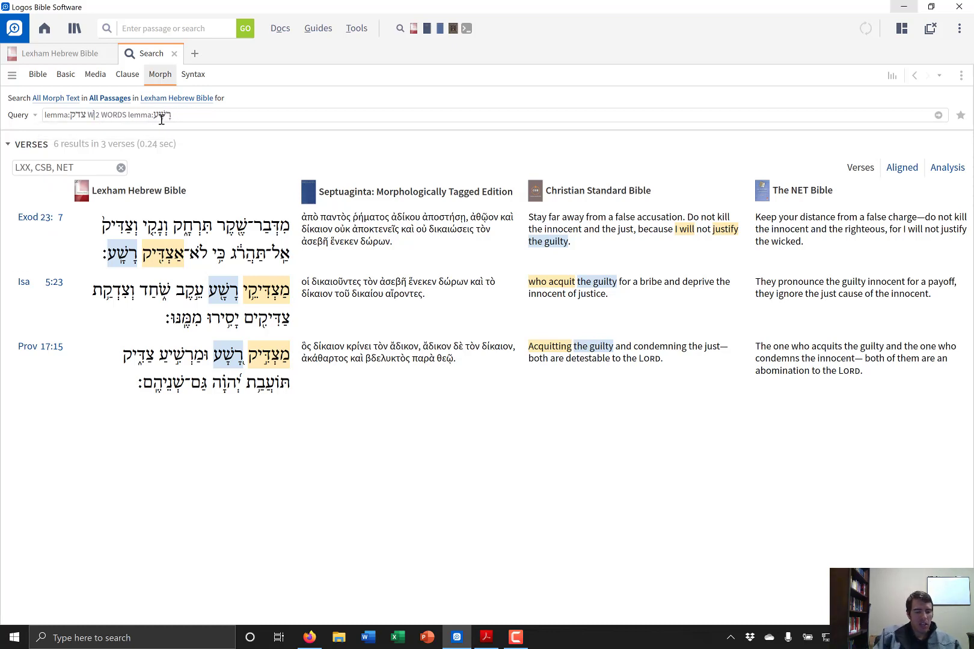
type("ֵֵֹ")
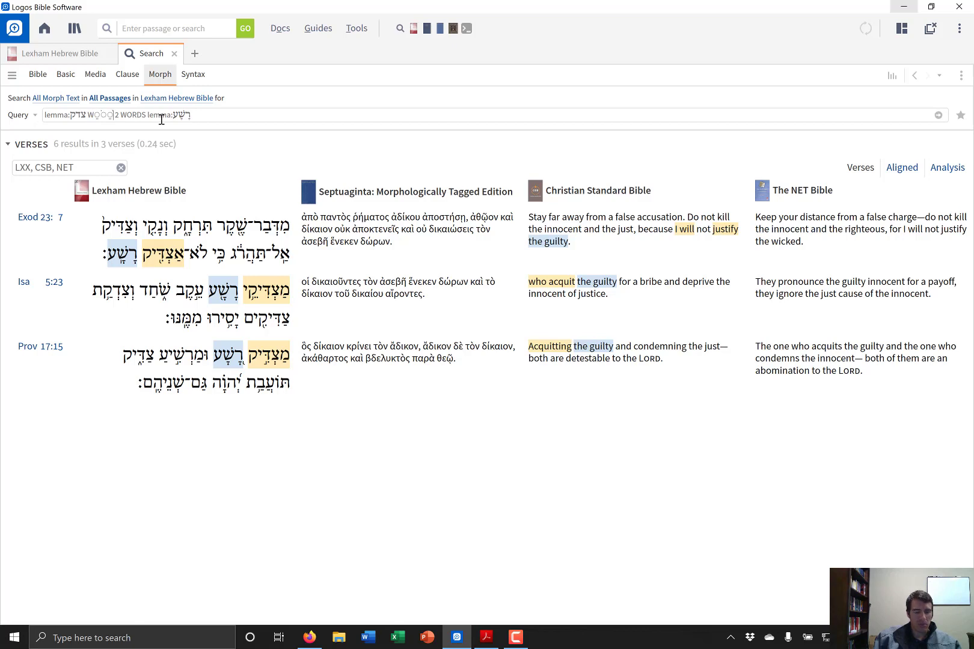
key("BackSpace")
key("BackSpace")
key("BackSpace")
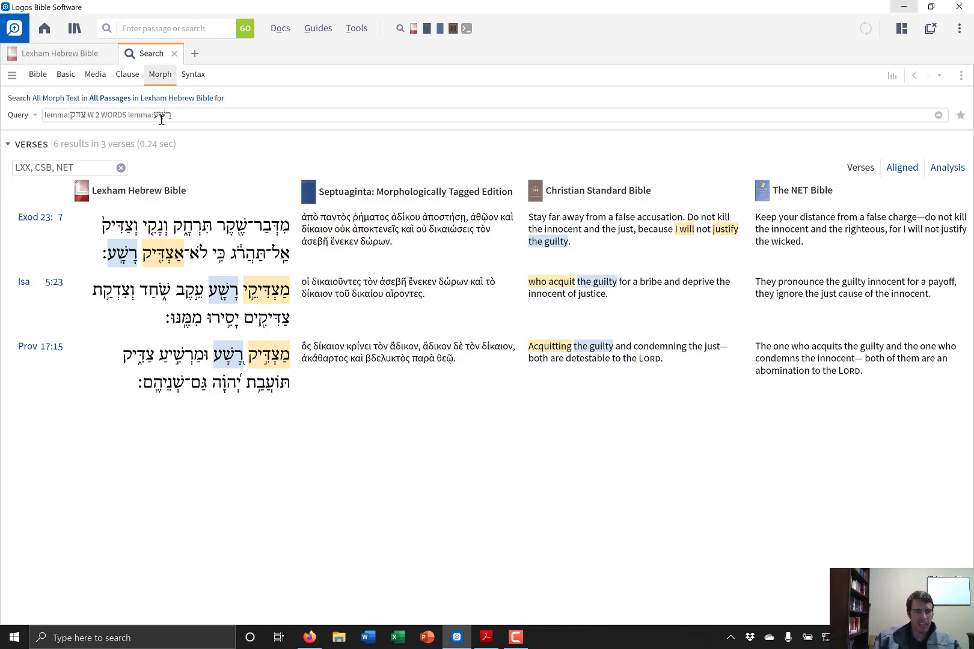
type("BEFORE")
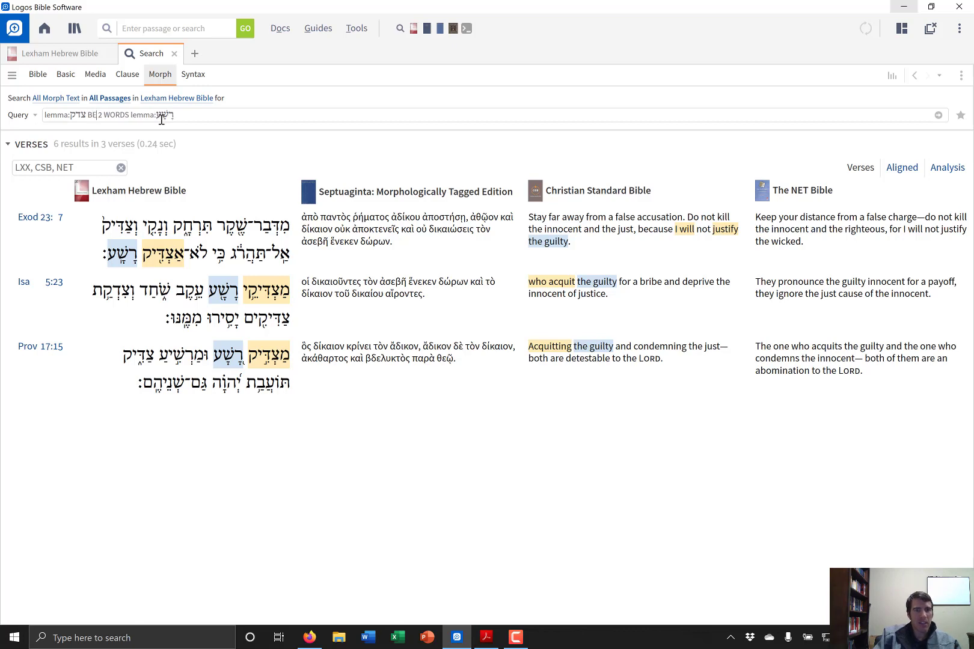
key("Return")
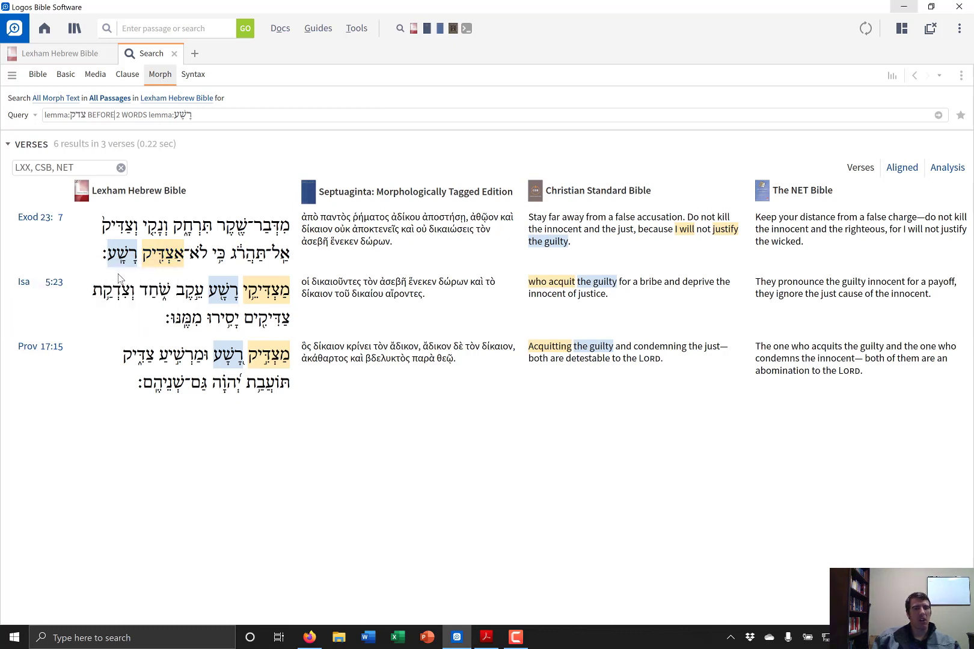
Switch the operator back to WITHIN, replace it with AFTER and search for lemma צדק AFTER 2 WORDS lemma רָשָׁע.
double_click(102, 115)
type("WITHIN")
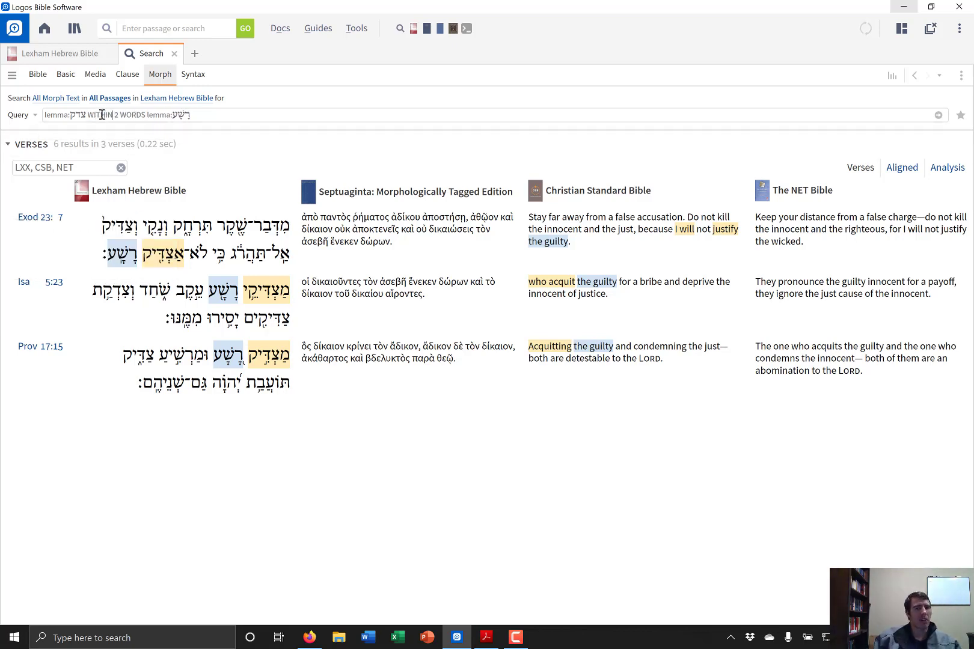
double_click(102, 115)
type("AFTER")
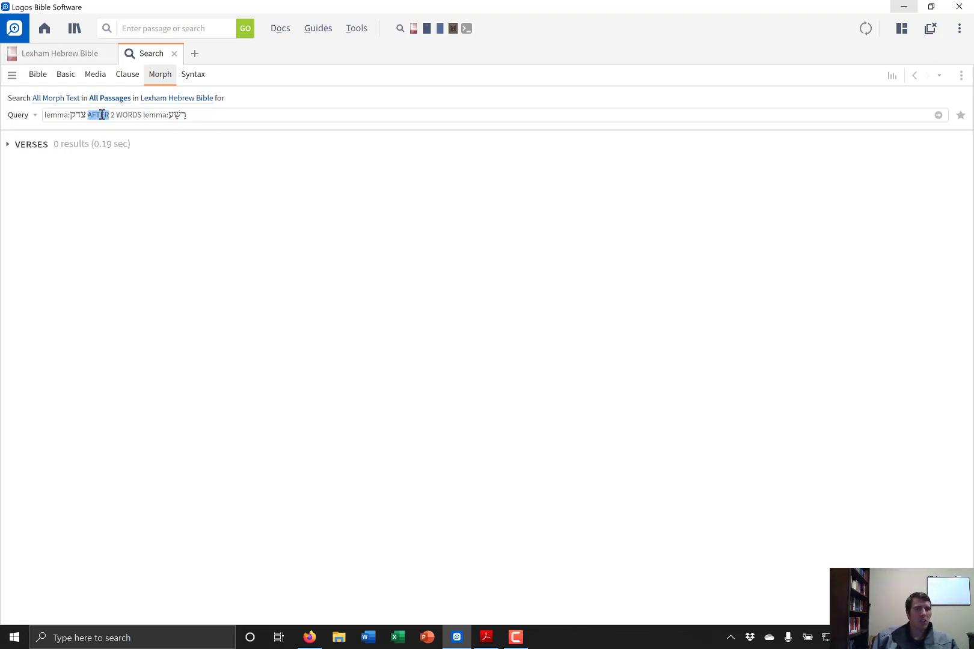
Change the proximity operator to WITHIN 10 WORDS between lemmas צדק and רָשָׁע, run the search and review the matching verses.
type("WITHIN")
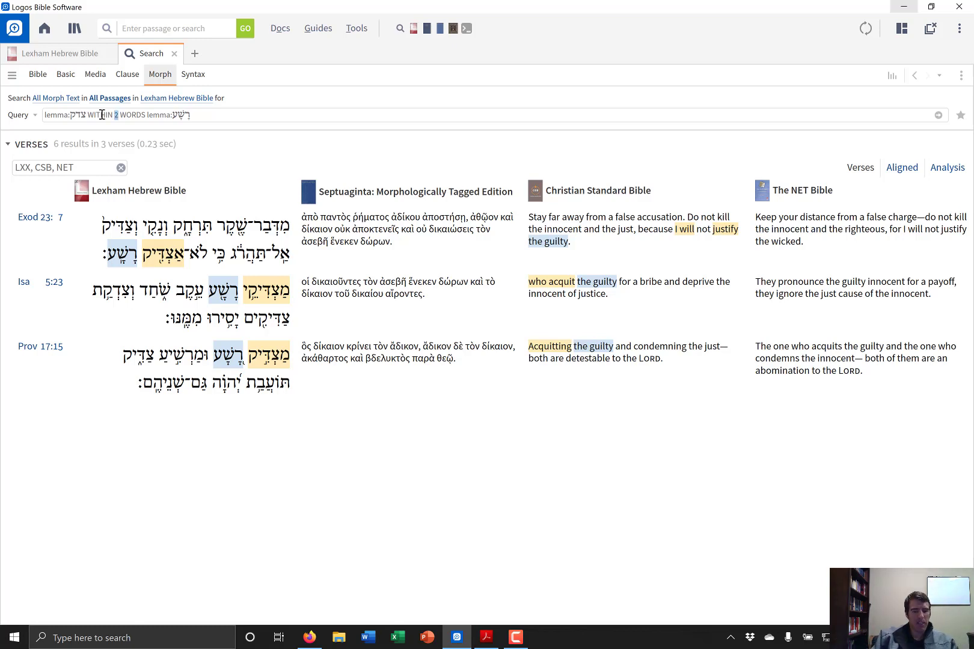
type("10")
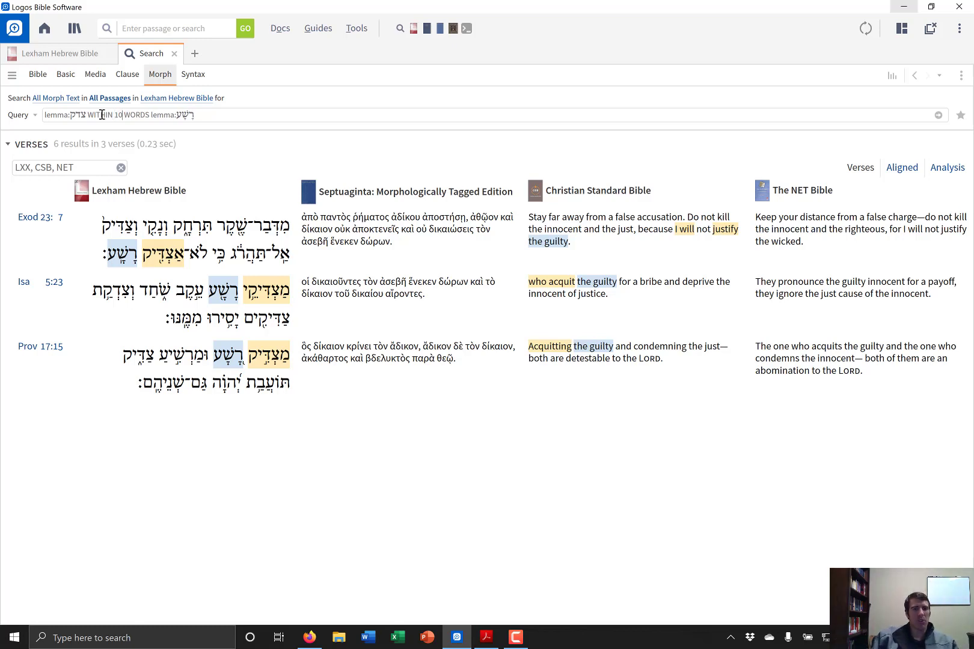
key("Return")
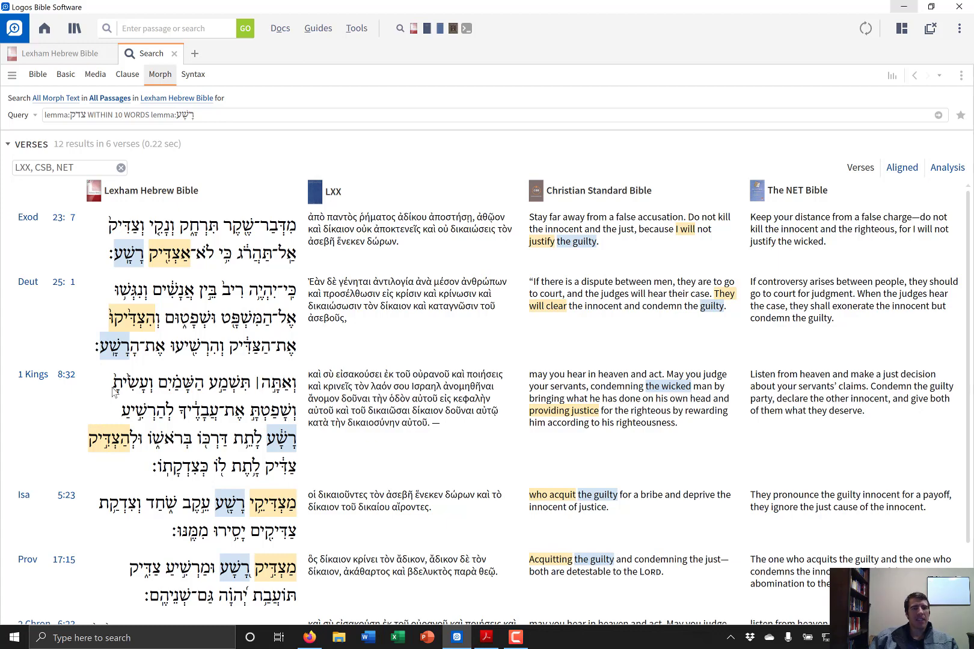
scroll(138, 366, "down", 1)
scroll(140, 372, "down", 1)
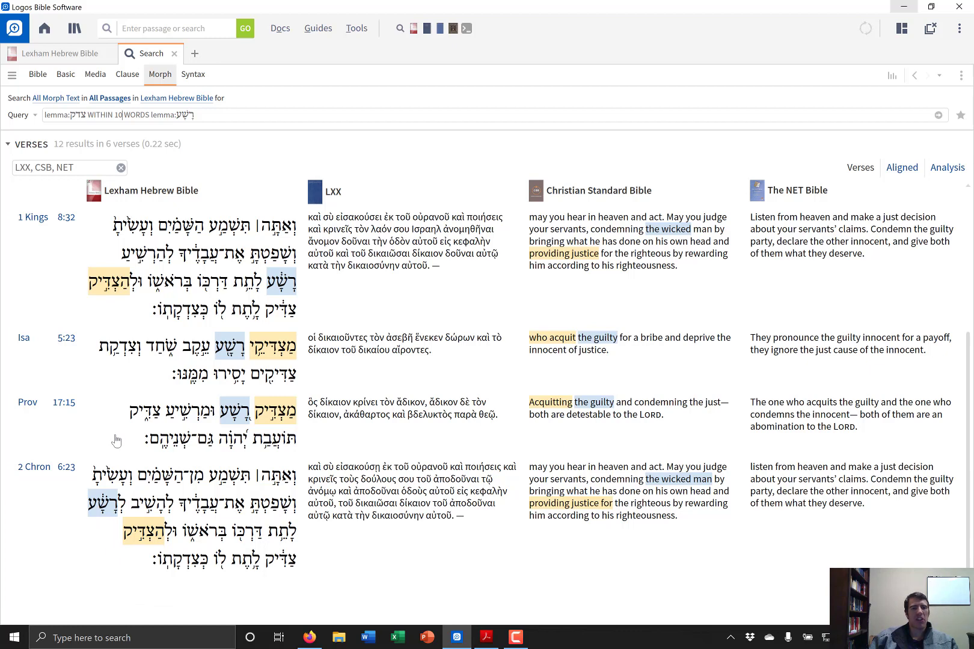
scroll(120, 432, "up", 2)
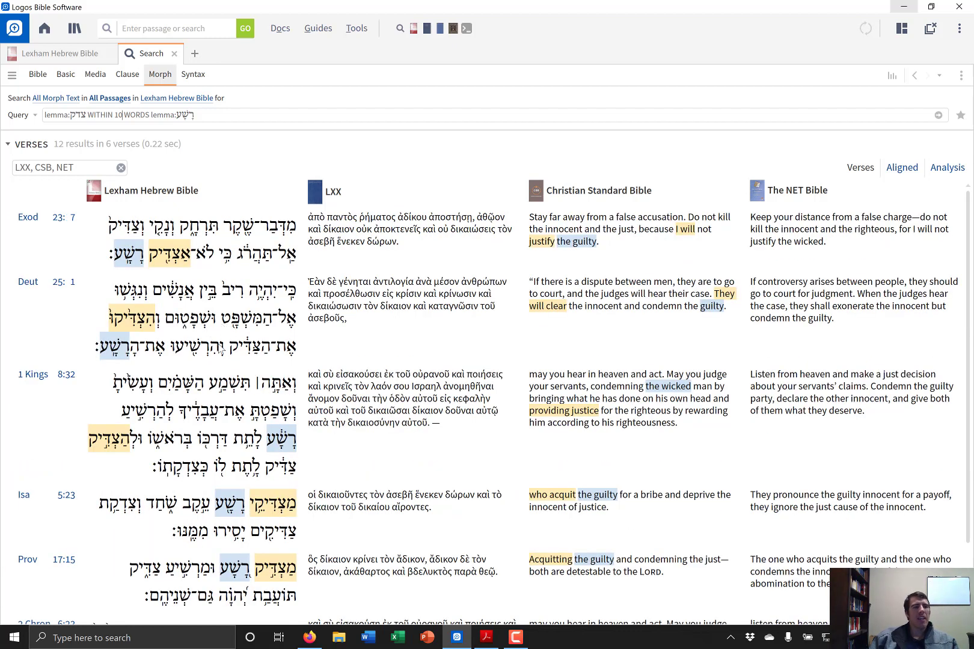
scroll(204, 337, "down", 1)
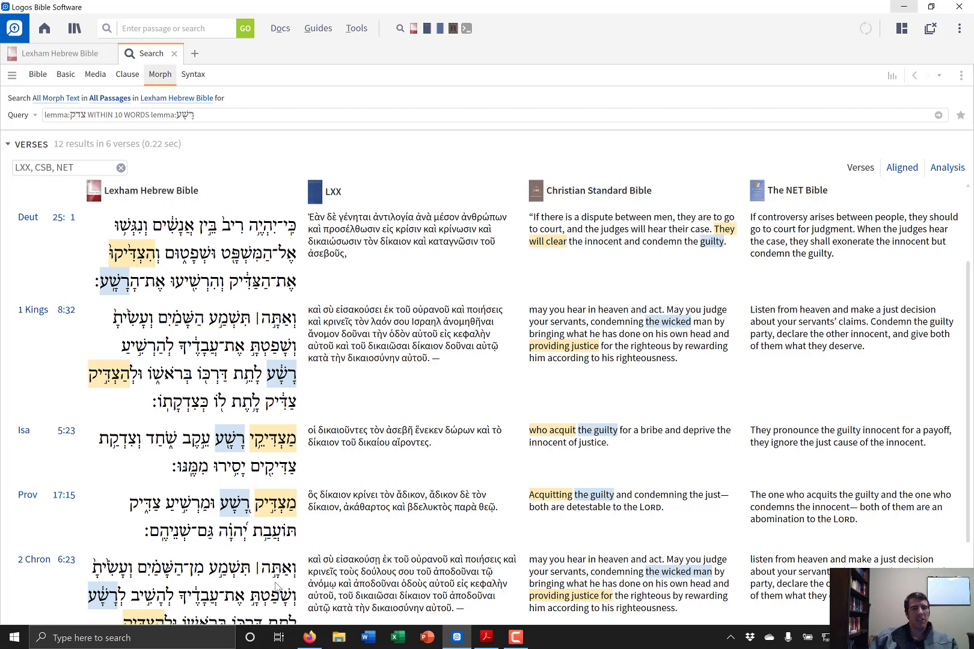
Switch to Firefox to reread the WITHIN and BEFORE/AFTER examples in the Proximity Operators help, and return to Logos.
left_click(312, 641)
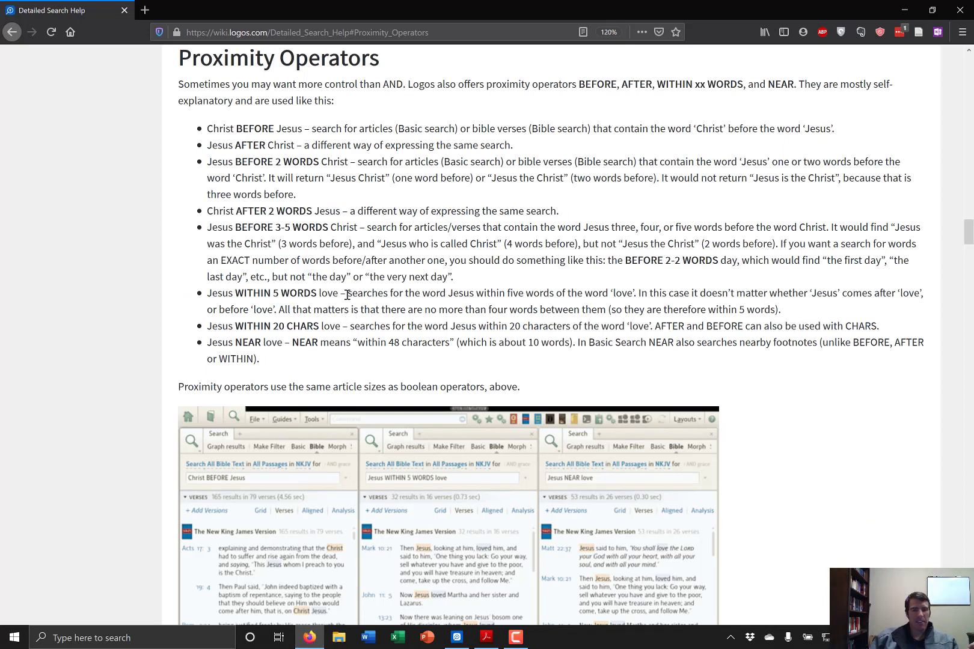
scroll(345, 293, "up", 1)
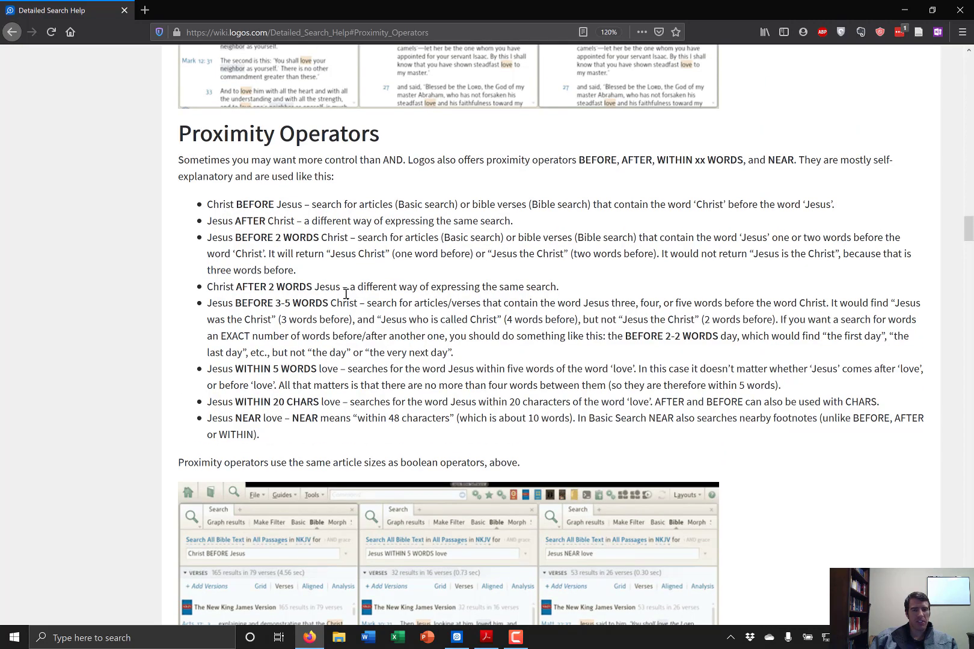
key("alt+Tab")
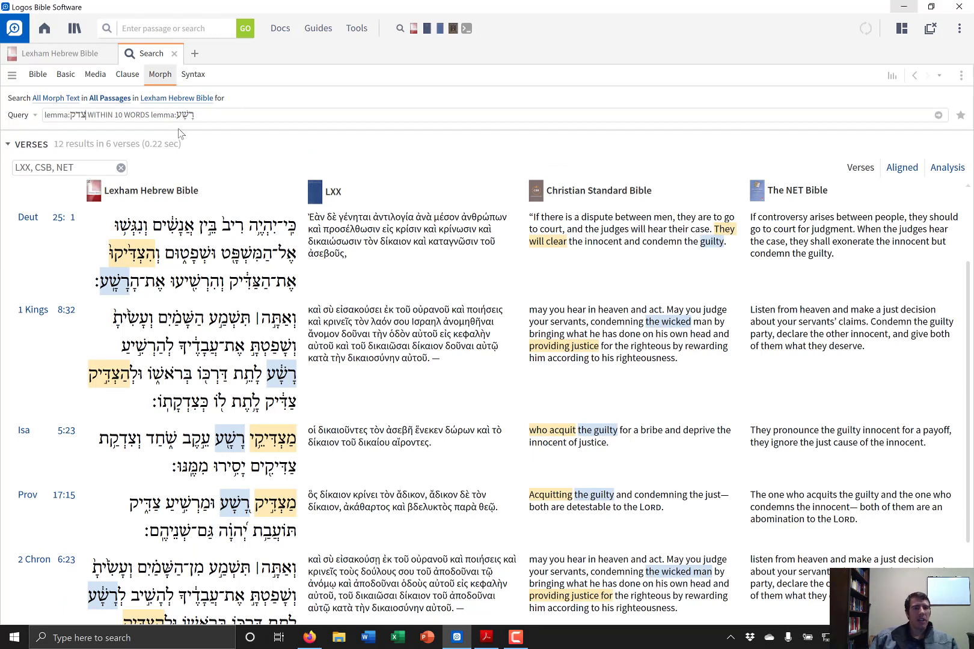
type("@")
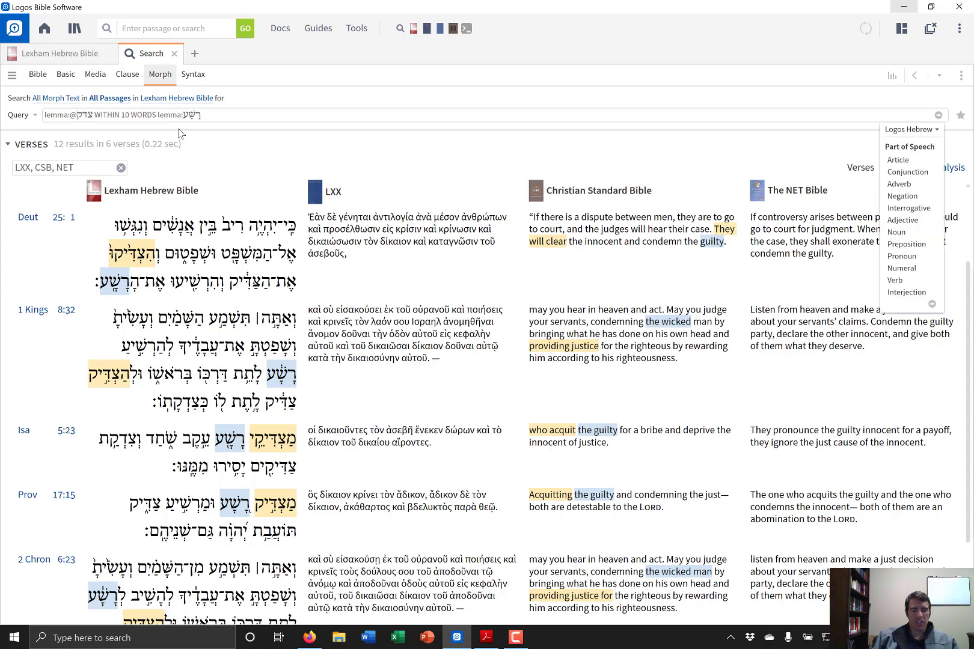
key("BackSpace")
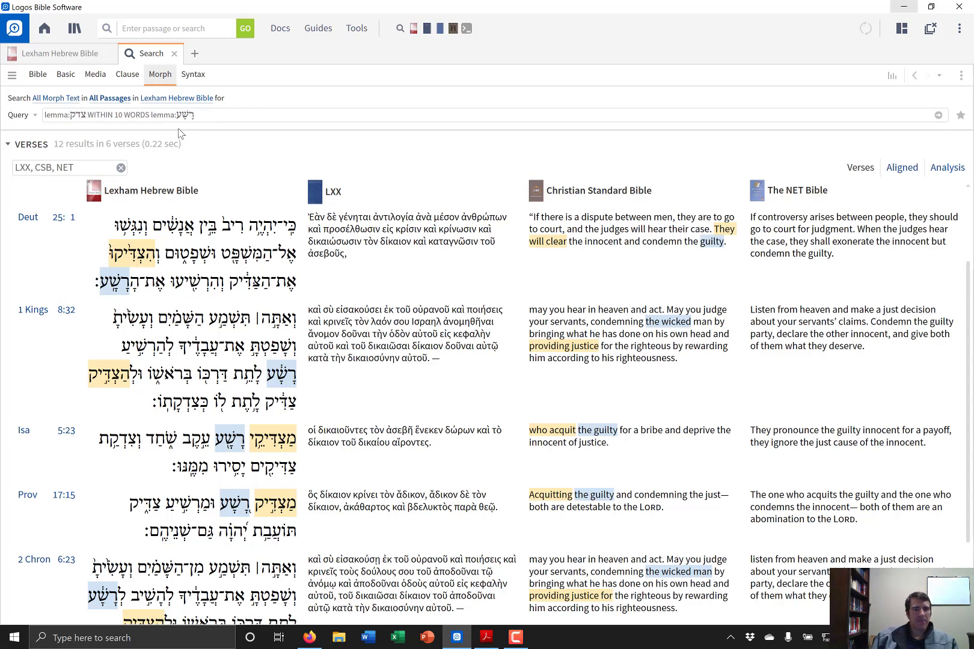
type("@")
key("BackSpace")
type("@")
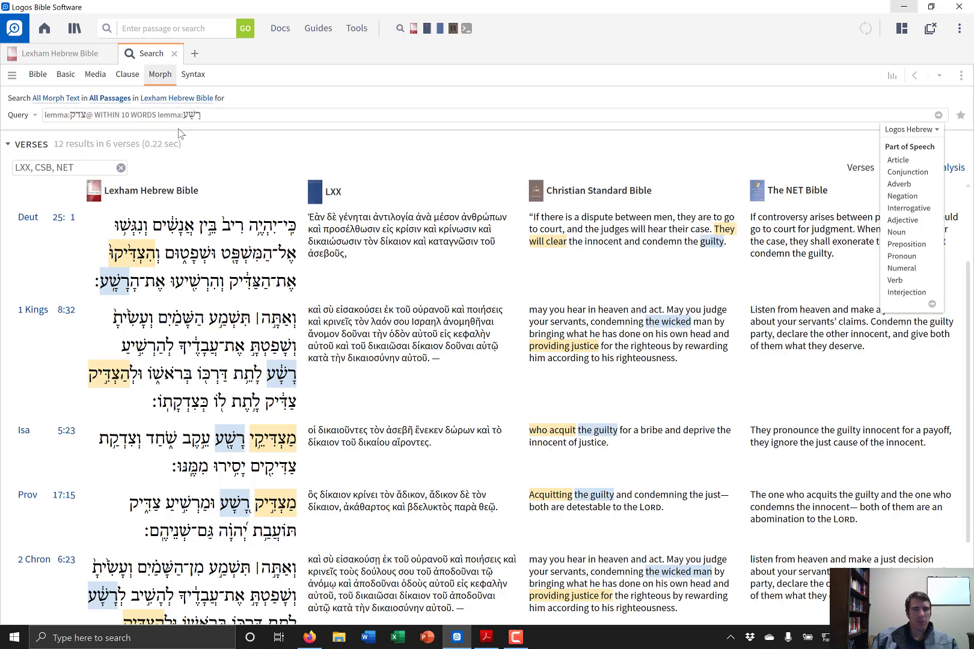
left_click(914, 280)
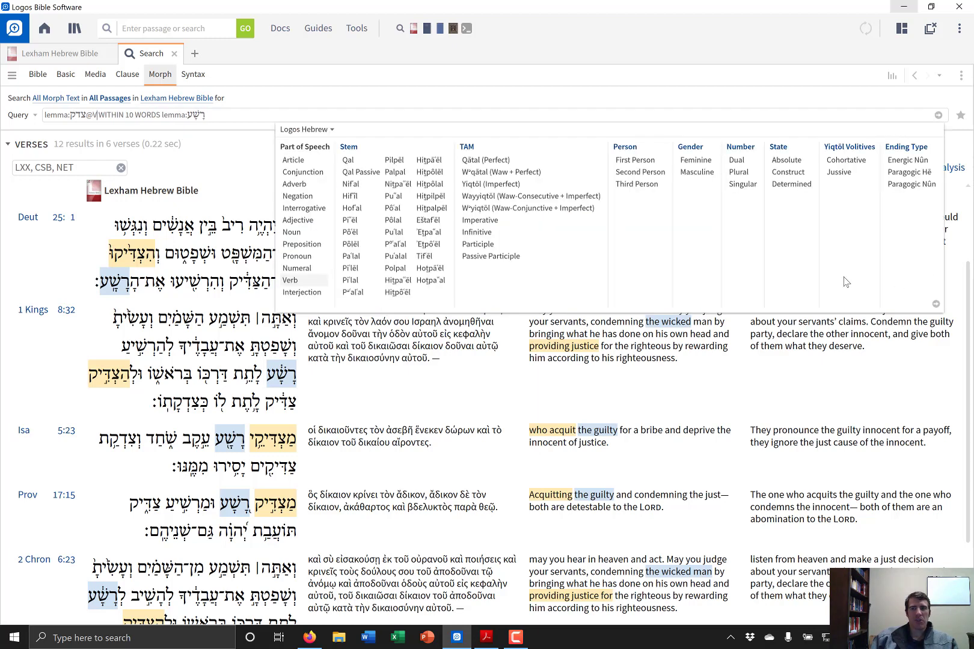
left_click(357, 200)
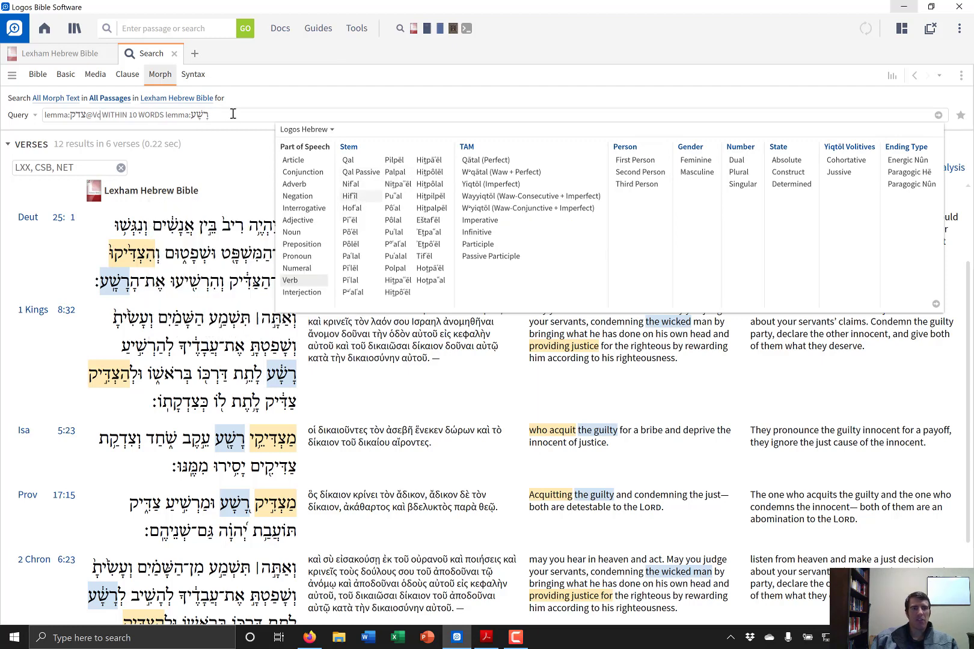
key("Return")
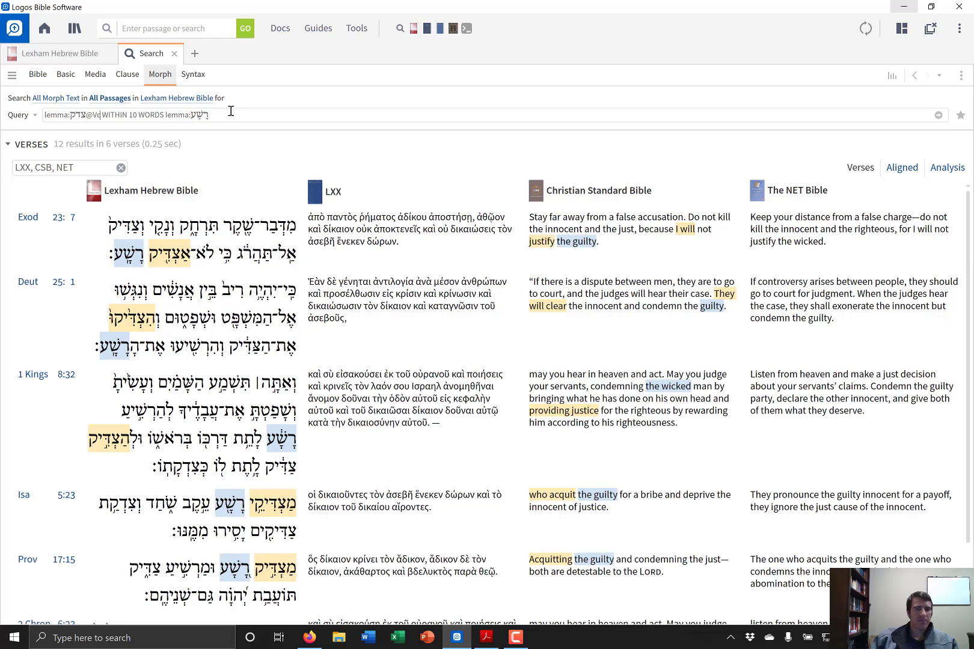
scroll(216, 432, "down", 3)
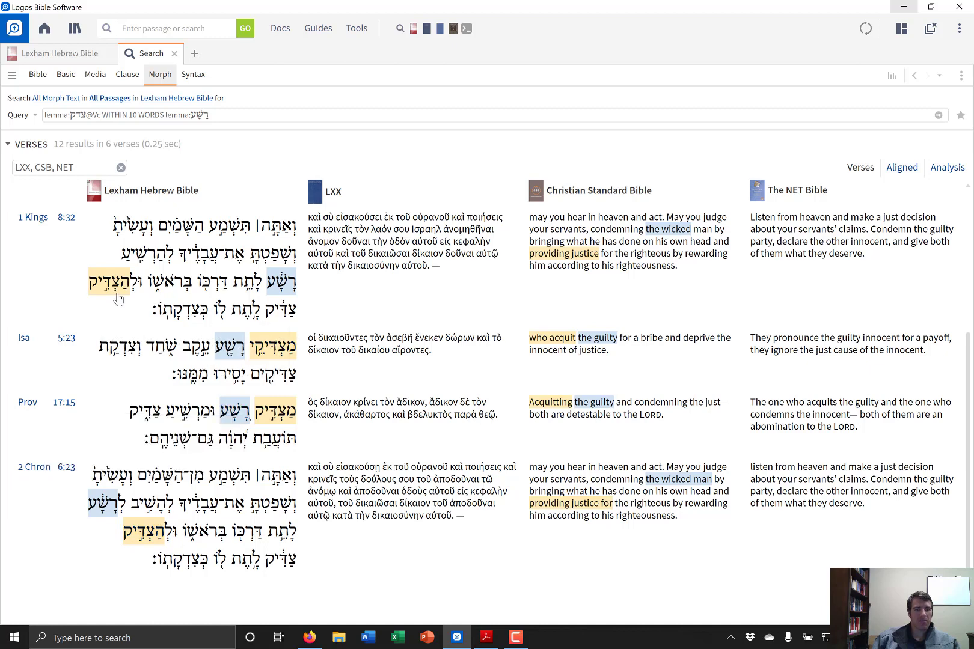
scroll(105, 306, "up", 3)
left_click(100, 115)
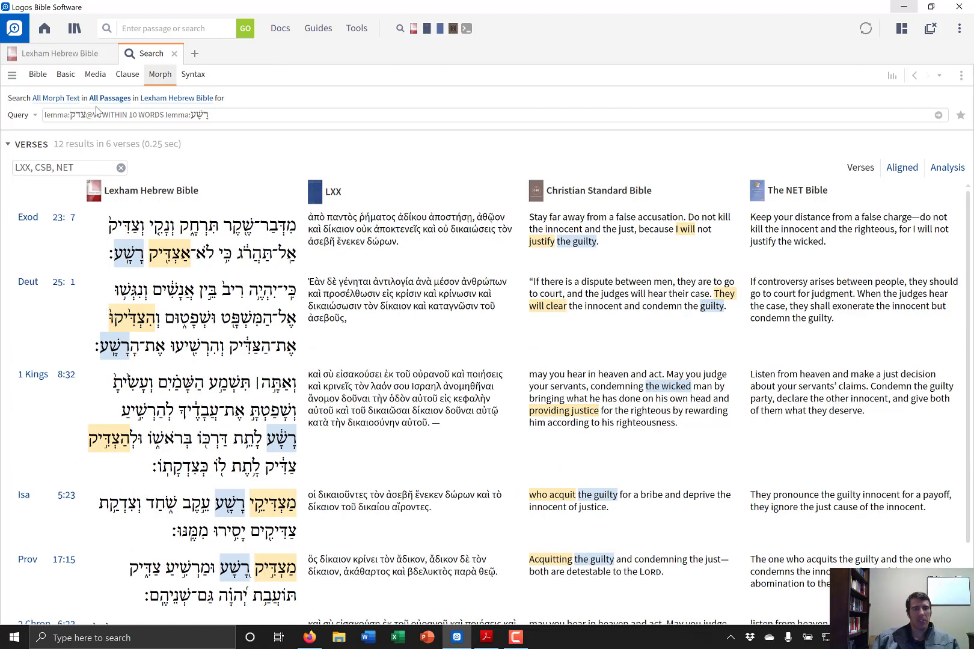
key("BackSpace")
type("c")
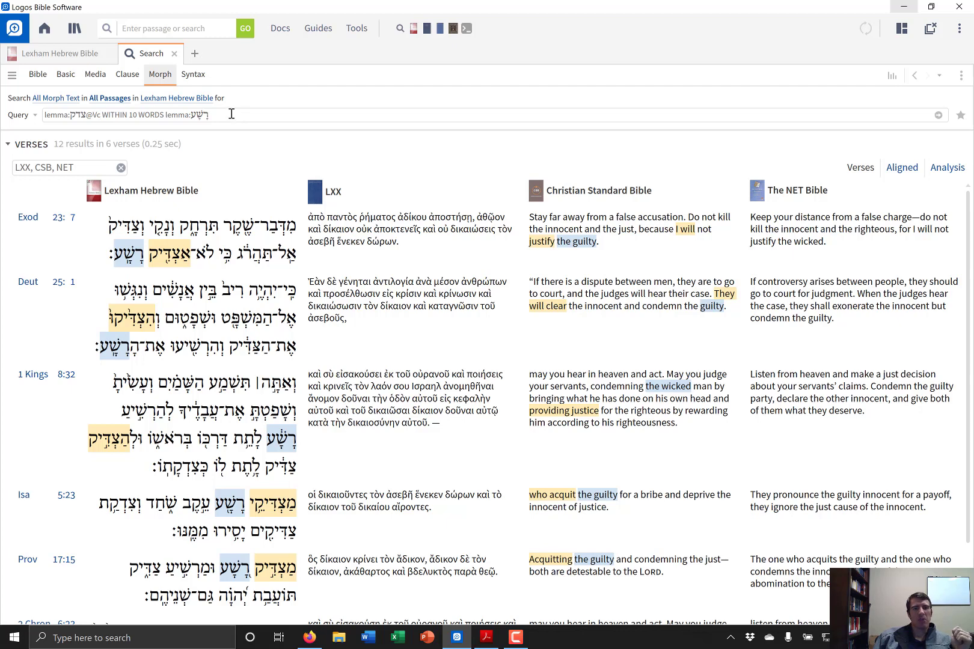
left_click(234, 114)
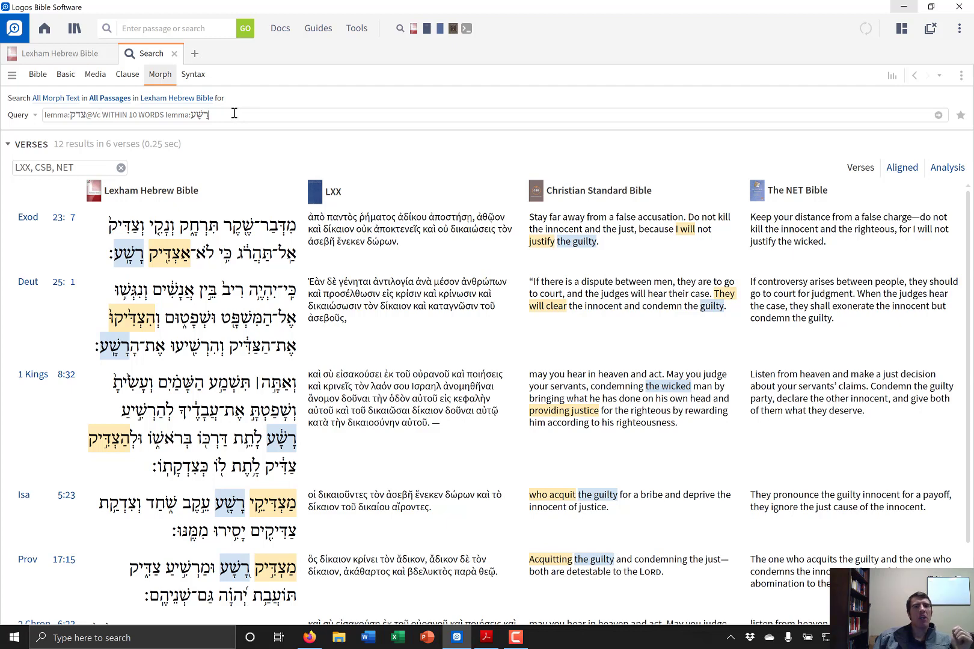